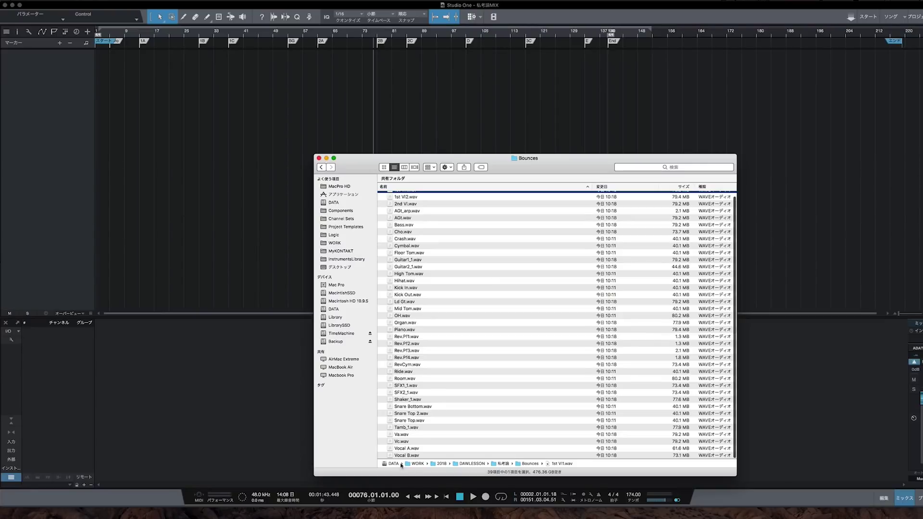
# Import all WAV files from the Bounces folder into the empty arrangement as separate tracks starting at bar 1.
pyautogui.keyDown('shift'); pyautogui.click(402, 455); pyautogui.keyUp('shift')
pyautogui.scroll(1, 404, 456)
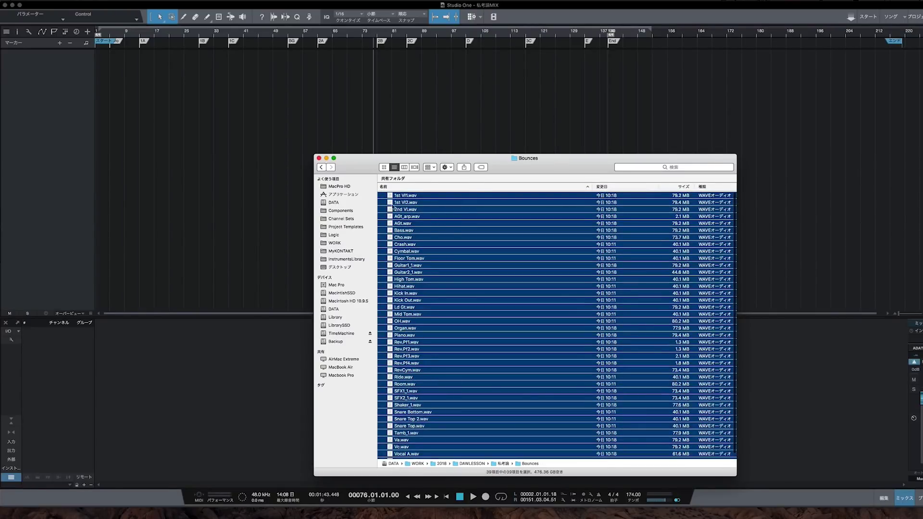
pyautogui.moveTo(402, 202); pyautogui.dragTo(110, 163)
pyautogui.click(69, 179)
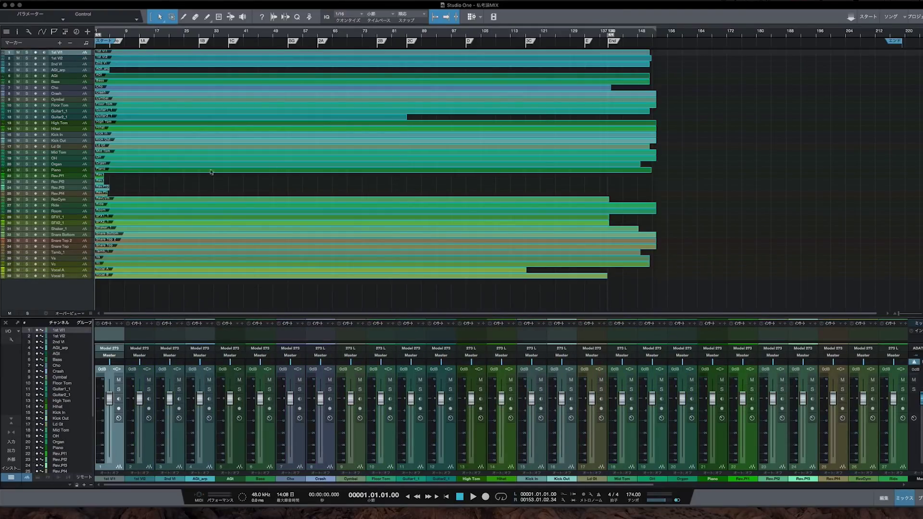
pyautogui.click(180, 179)
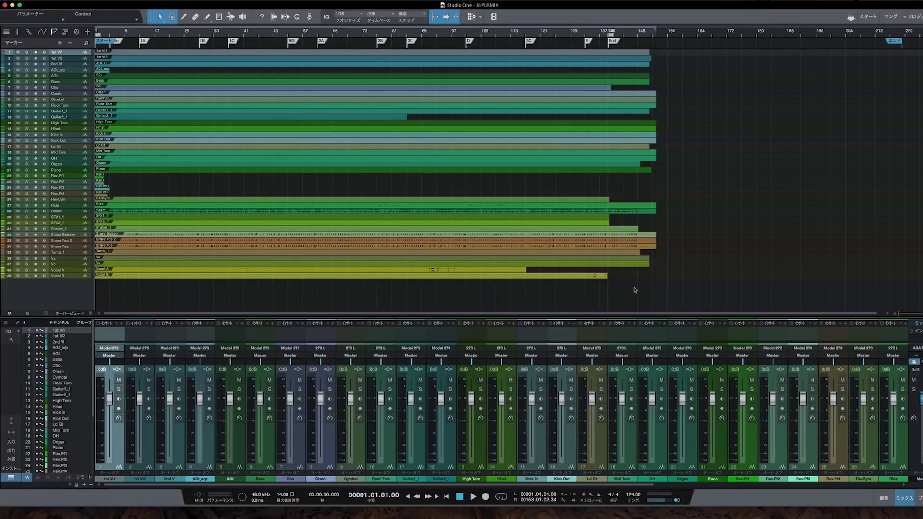
# Select the audio events on all tracks and strip the silence from them.
pyautogui.moveTo(637, 303)
pyautogui.mouseDown()
pyautogui.moveTo(630, 280)
pyautogui.moveTo(297, 62)
pyautogui.mouseUp()
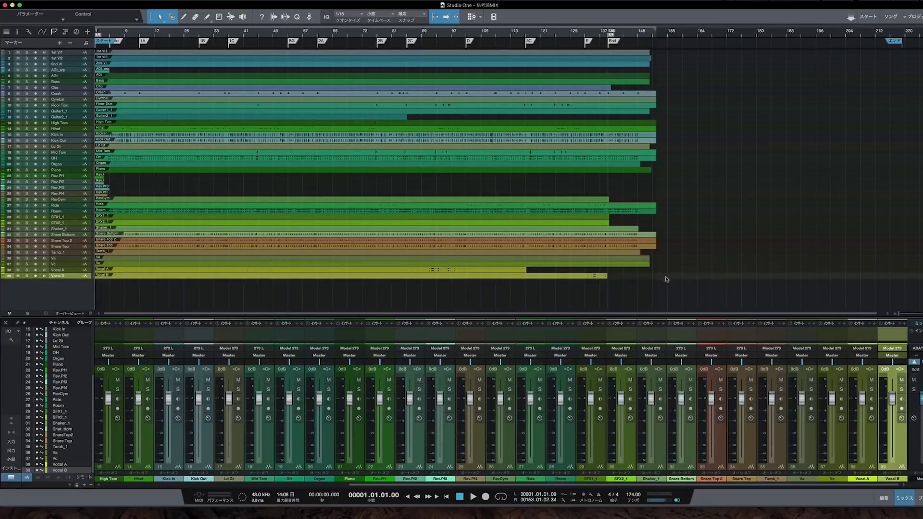
pyautogui.moveTo(666, 279); pyautogui.dragTo(94, 45)
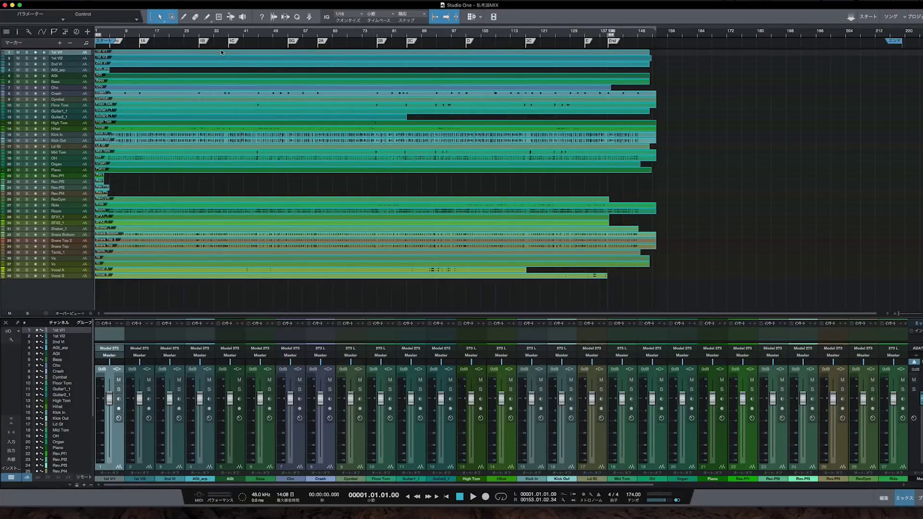
pyautogui.press('super+u')
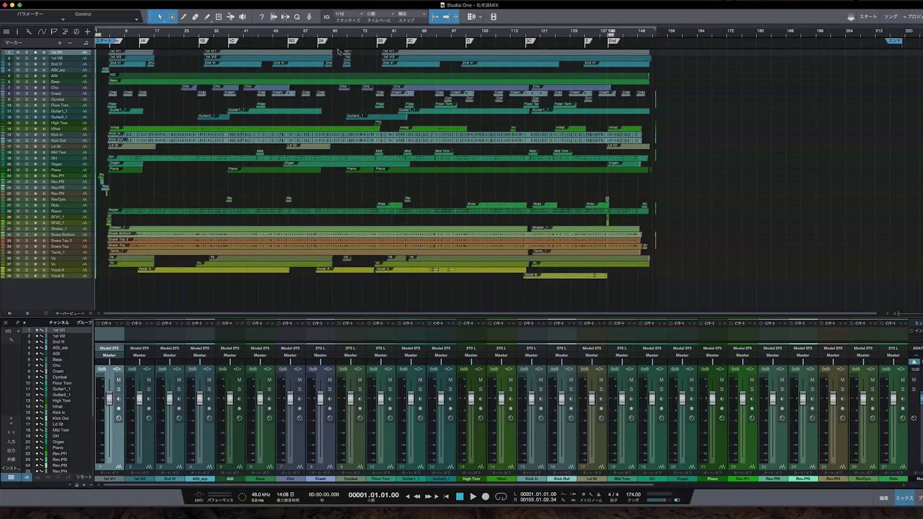
pyautogui.press('p')
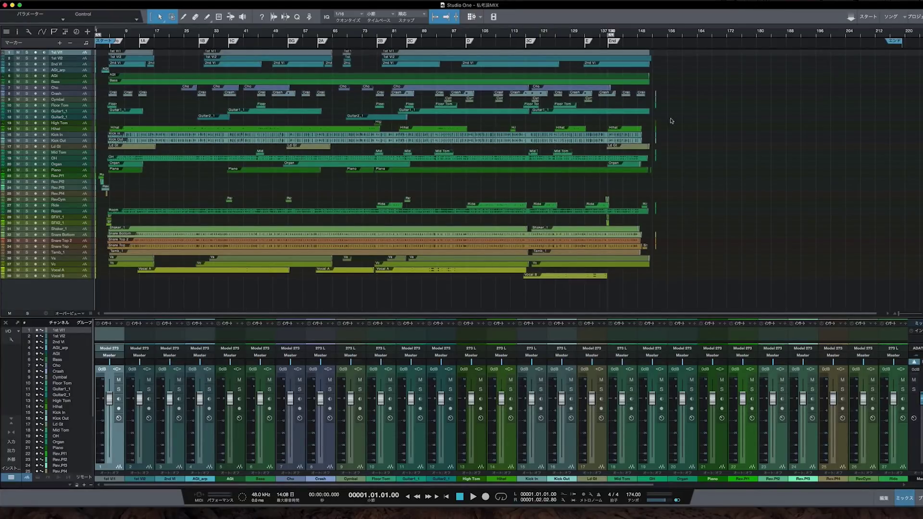
# Select the event fragments past the song's end and set the loop range around the last Crash event.
pyautogui.click(648, 37)
pyautogui.moveTo(671, 71); pyautogui.dragTo(654, 251)
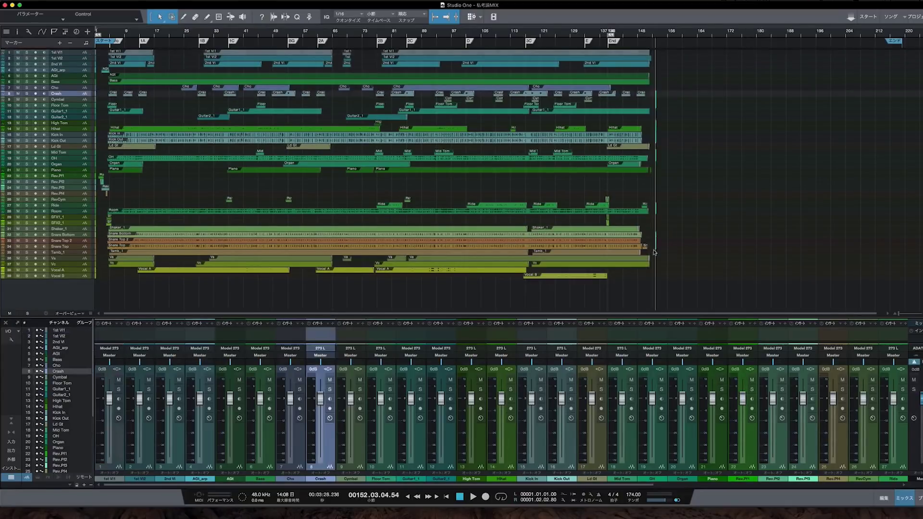
pyautogui.press('p')
pyautogui.press('e')
pyautogui.press('e')
pyautogui.press('e')
pyautogui.hscroll(-5, 648, 205)
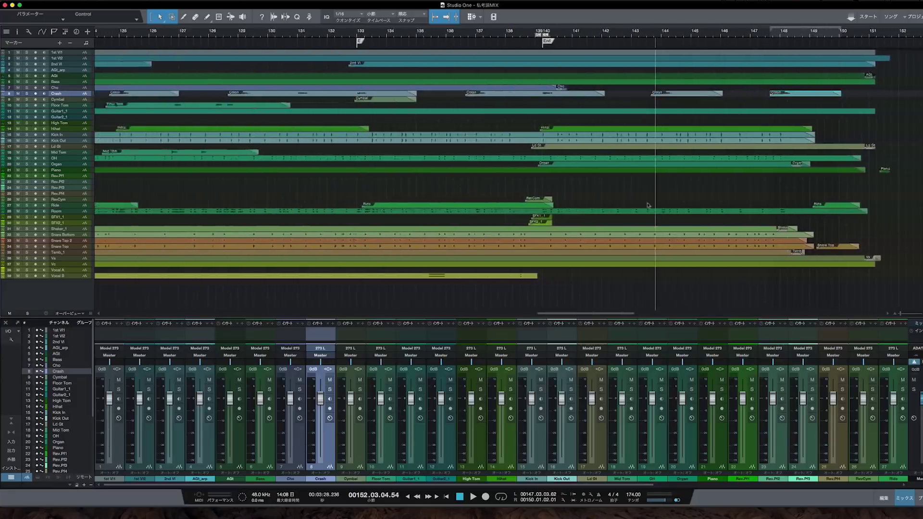
pyautogui.hscroll(-20, 648, 205)
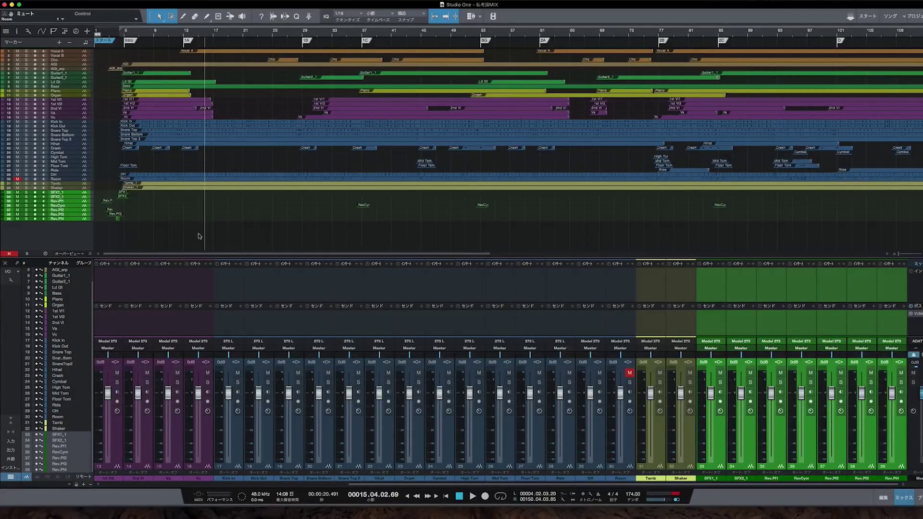
# Look through the mixer channels from vocals to effects, highlighting the Kick In and Kick Out pair.
pyautogui.hscroll(-6, 352, 285)
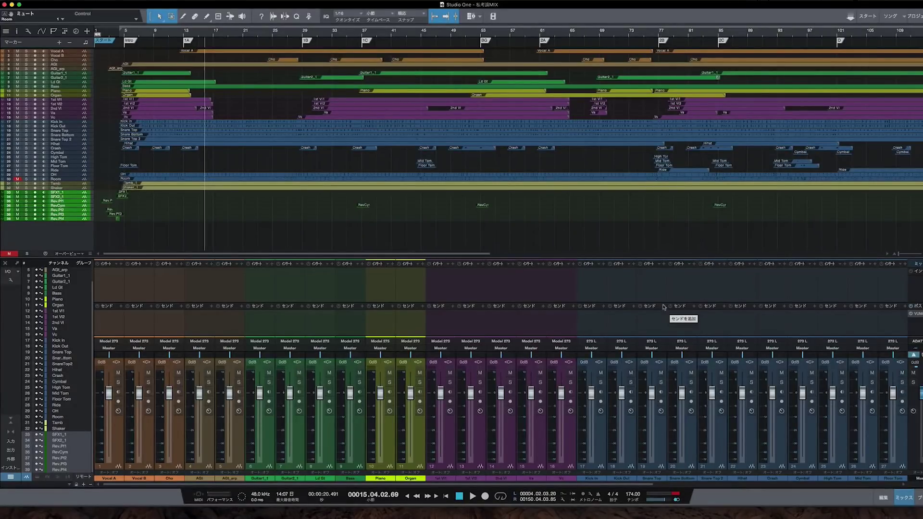
pyautogui.hscroll(10, 638, 415)
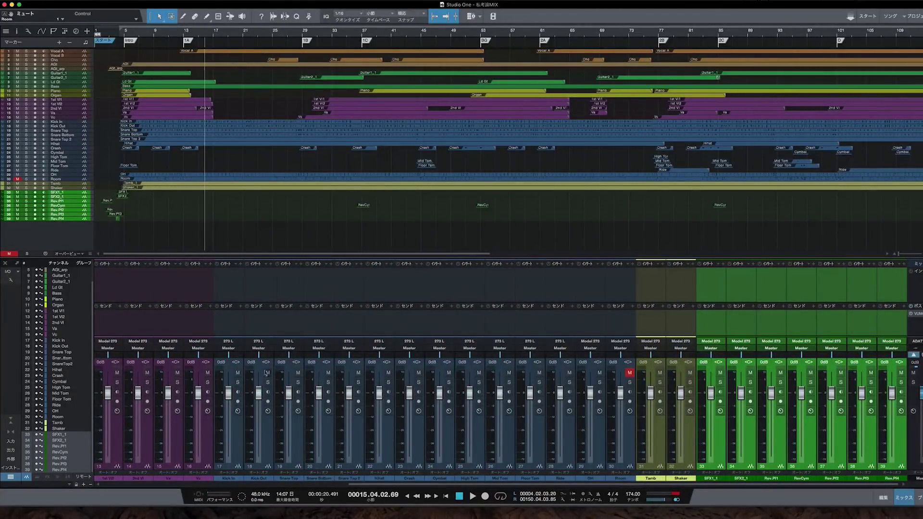
pyautogui.click(231, 331)
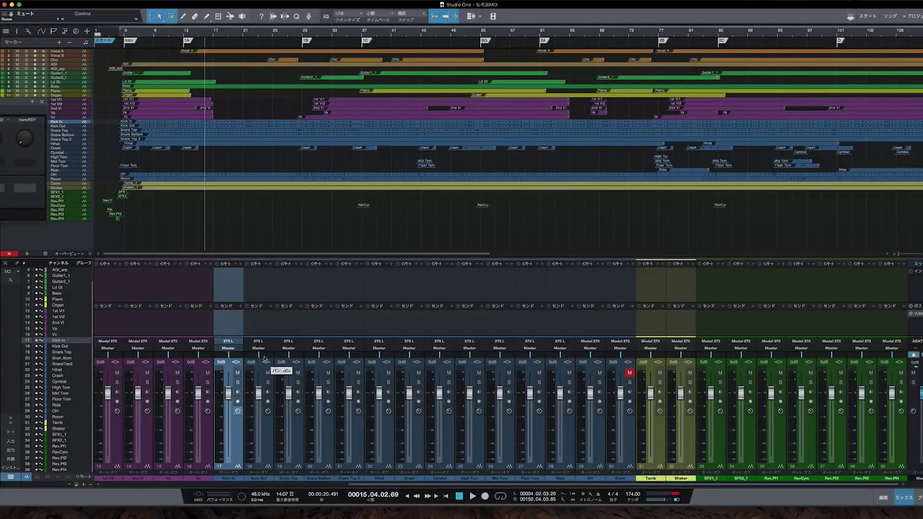
pyautogui.keyDown('ctrl'); pyautogui.click(262, 326); pyautogui.keyUp('ctrl')
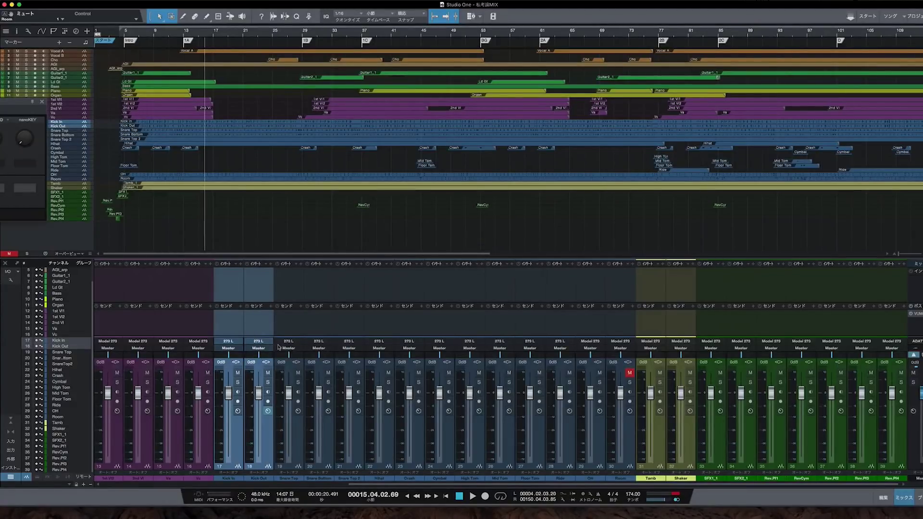
pyautogui.moveTo(283, 399)
pyautogui.moveTo(252, 402)
pyautogui.hscroll(-6, 452, 329)
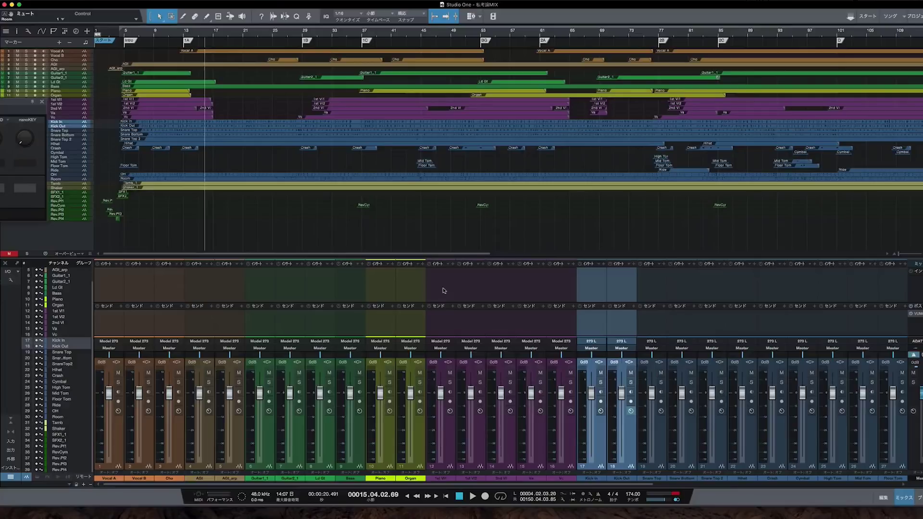
pyautogui.hscroll(5, 423, 306)
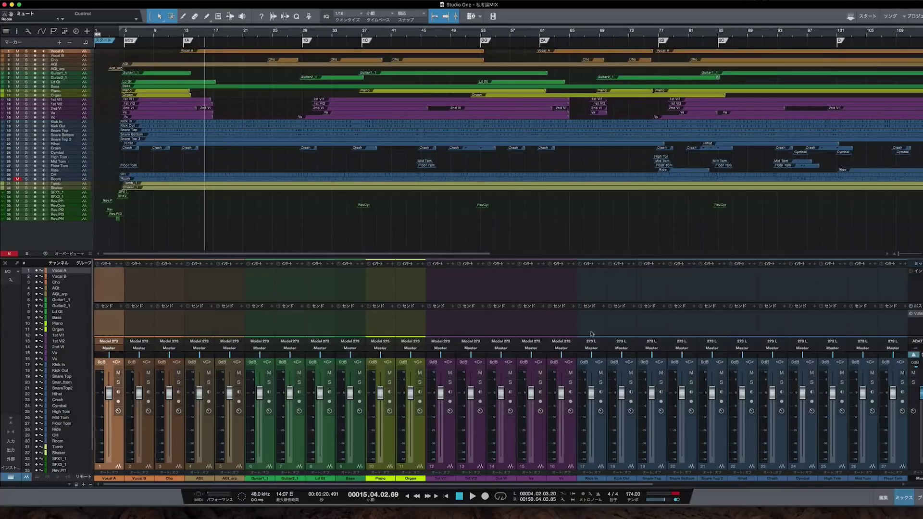
# Add a bus channel beside the Kick In and Kick Out channels and name it Kick.
pyautogui.click(591, 334)
pyautogui.keyDown('shift'); pyautogui.click(618, 334); pyautogui.keyUp('shift')
pyautogui.rightClick(618, 334)
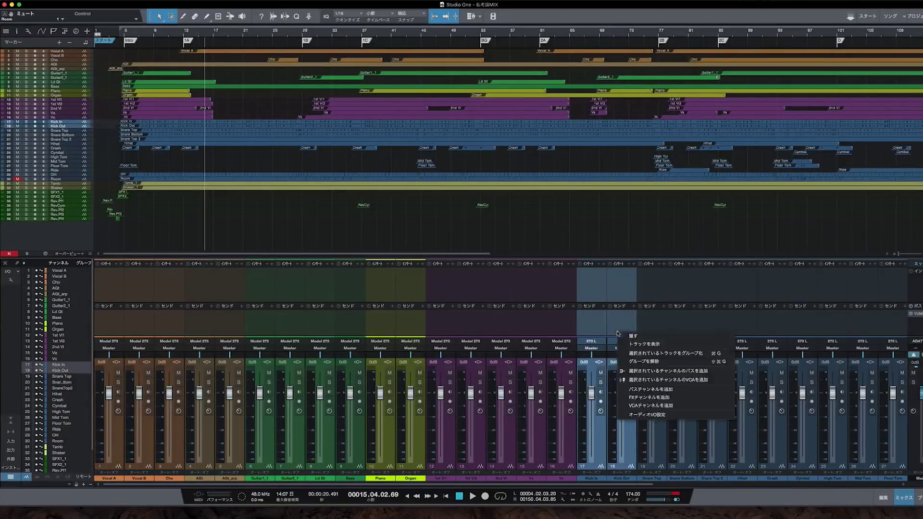
pyautogui.click(622, 391)
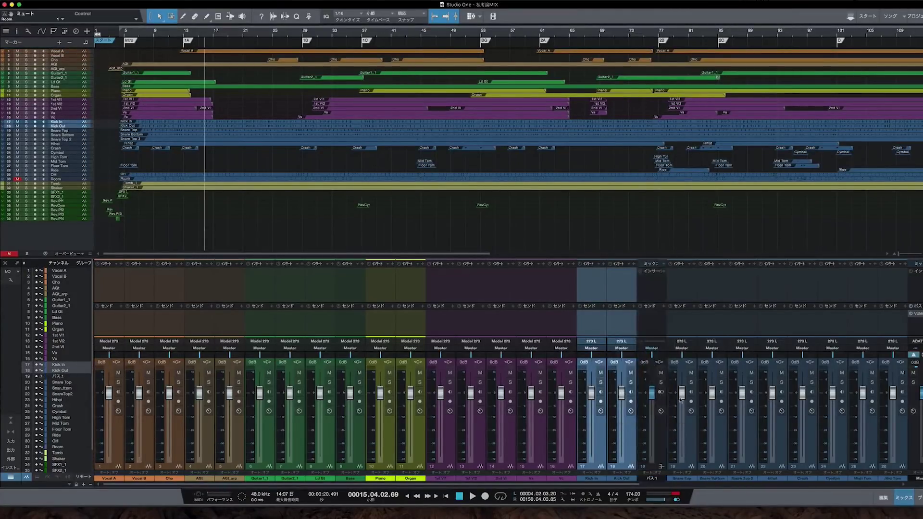
pyautogui.doubleClick(659, 478)
pyautogui.write('Kick')
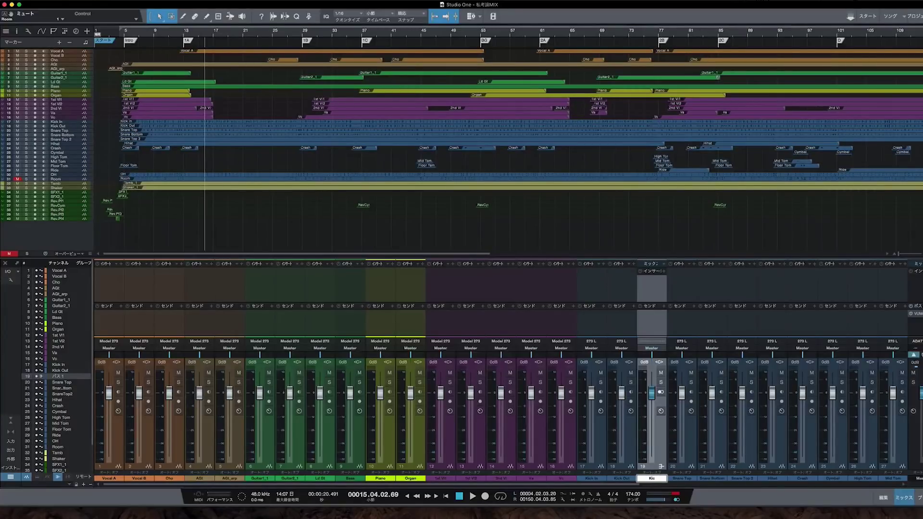
pyautogui.press('Return')
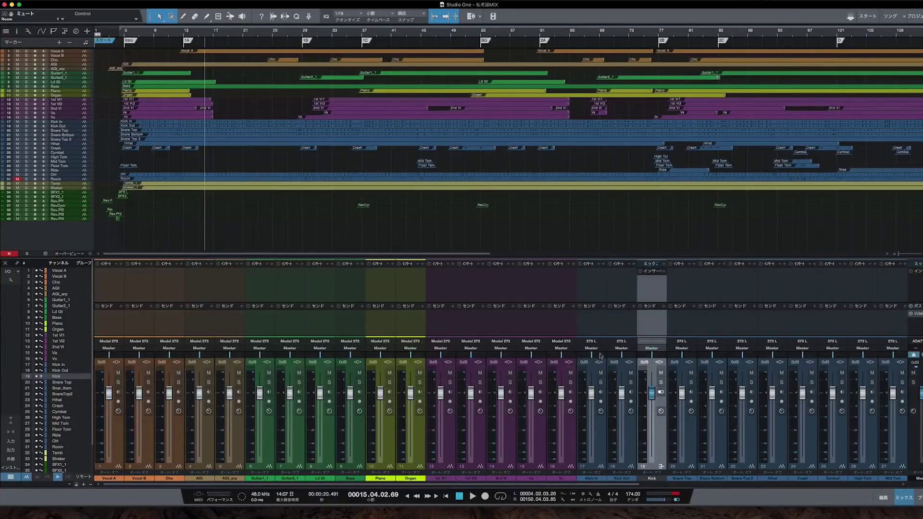
# Route the outputs of the Kick In and Kick Out channels to the Kick bus.
pyautogui.click(596, 349)
pyautogui.click(597, 399)
pyautogui.click(619, 348)
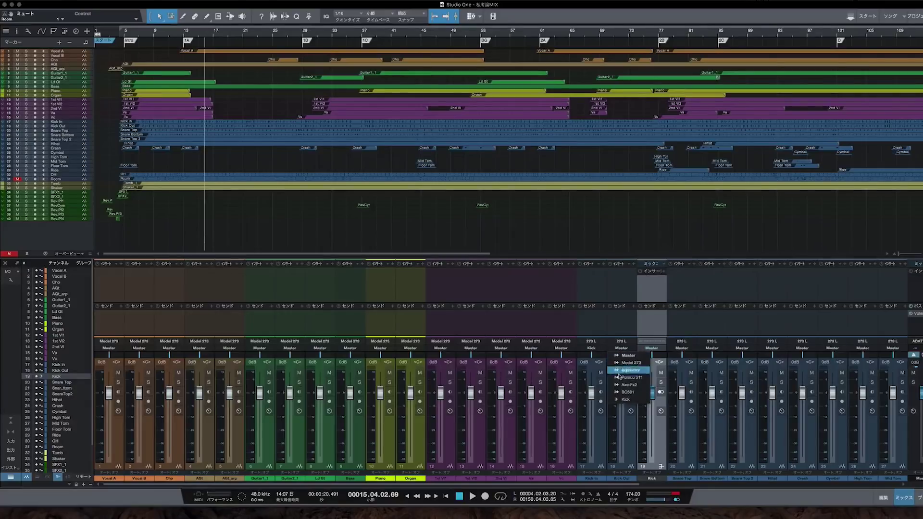
pyautogui.click(618, 399)
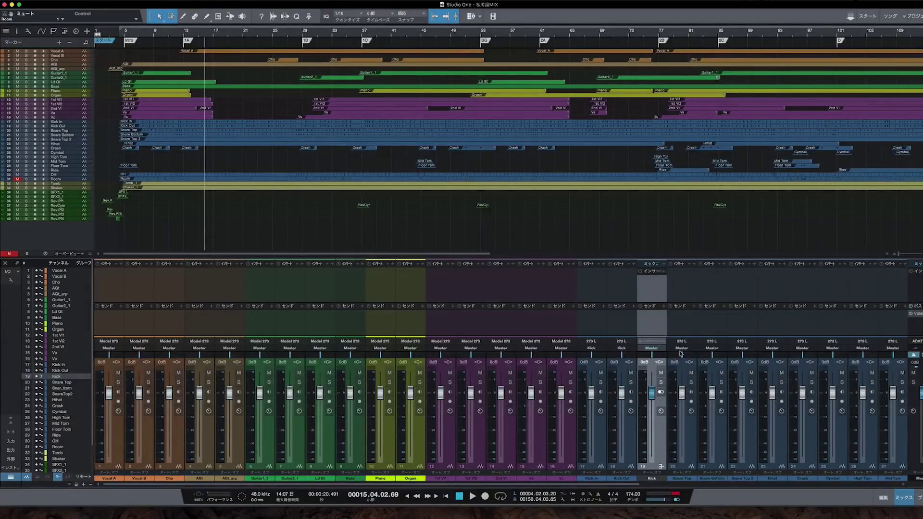
pyautogui.moveTo(699, 337); pyautogui.dragTo(700, 336)
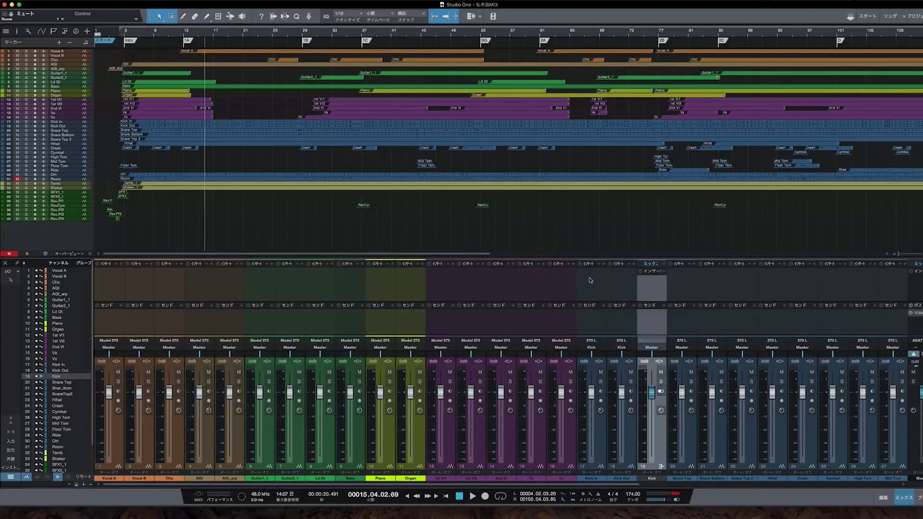
pyautogui.hscroll(10, 605, 293)
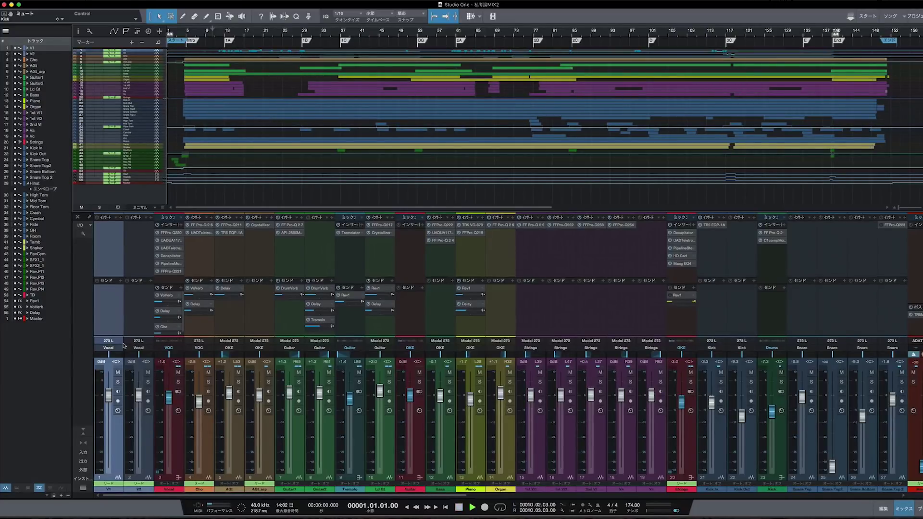
# Play the mix from the start of the song, and stop playback after listening.
pyautogui.press('space')
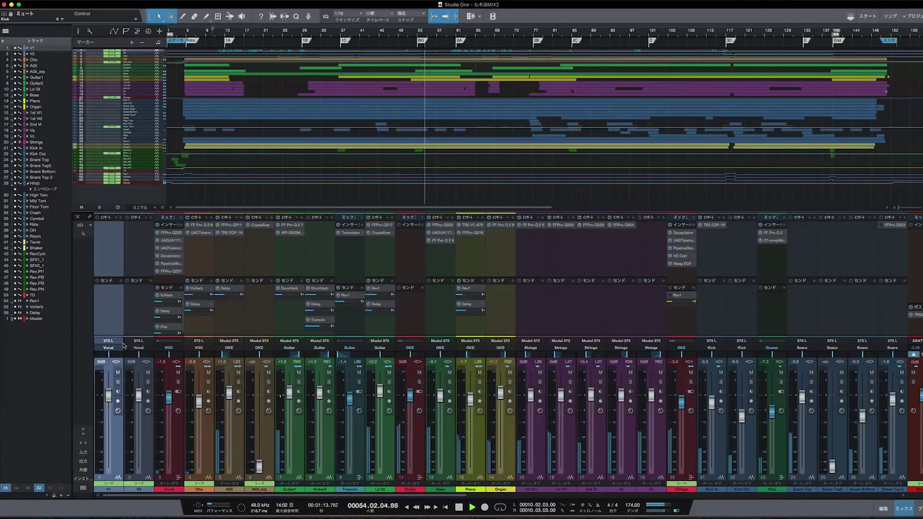
pyautogui.press('space')
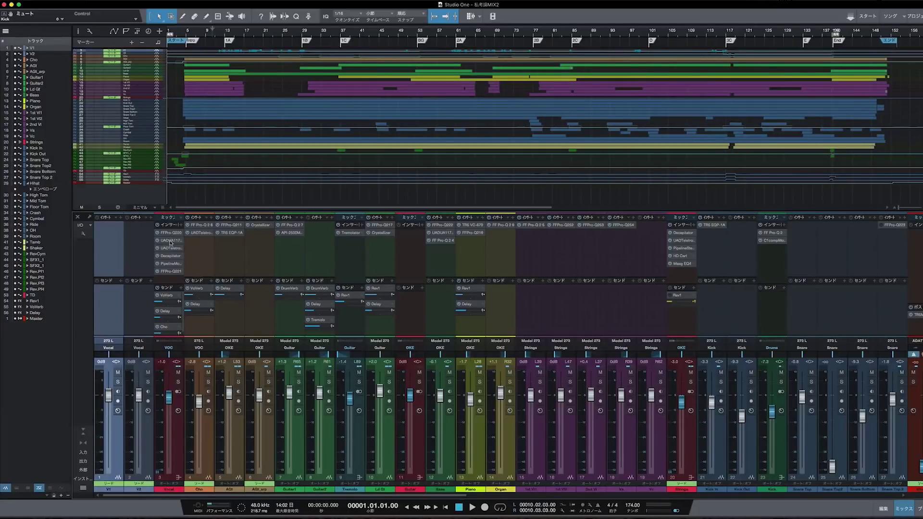
# Examine the UAD 1176AE and Teletronix LA-2A Gray compressor settings on the Vocal bus, and close the plug-in window.
pyautogui.click(171, 242)
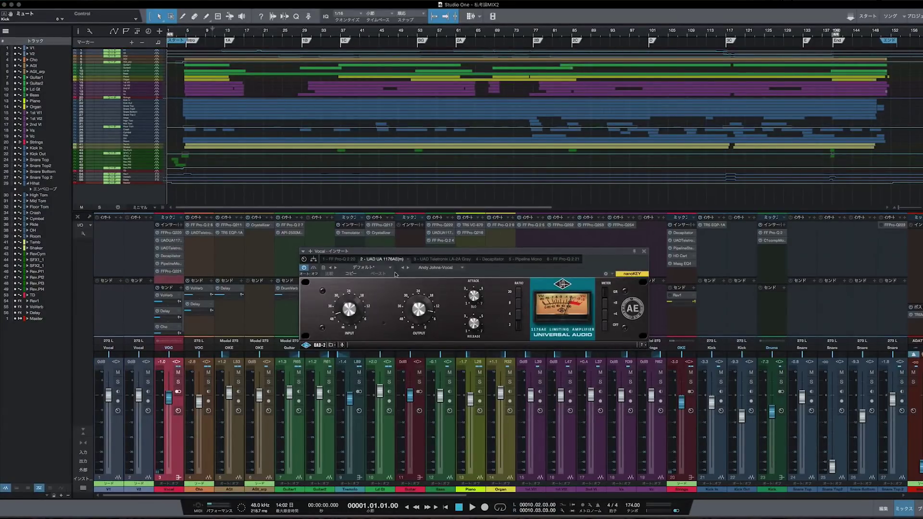
pyautogui.click(428, 260)
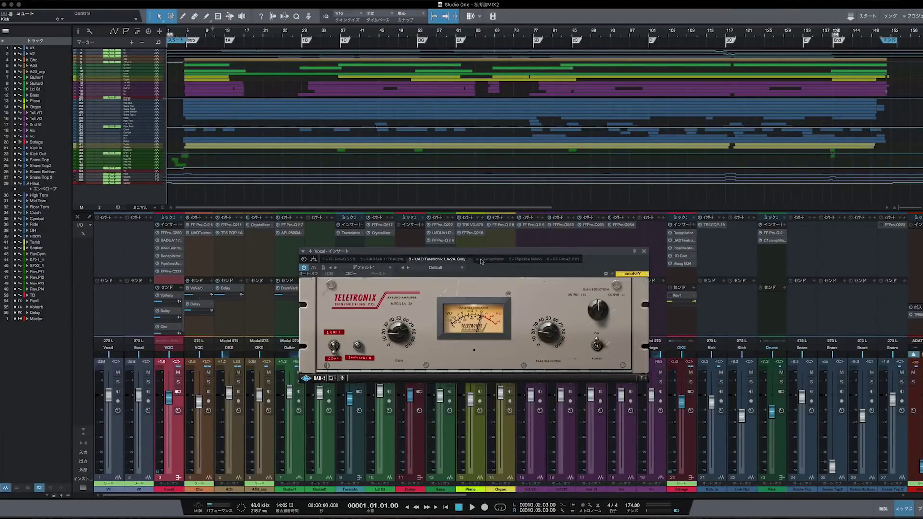
pyautogui.click(398, 260)
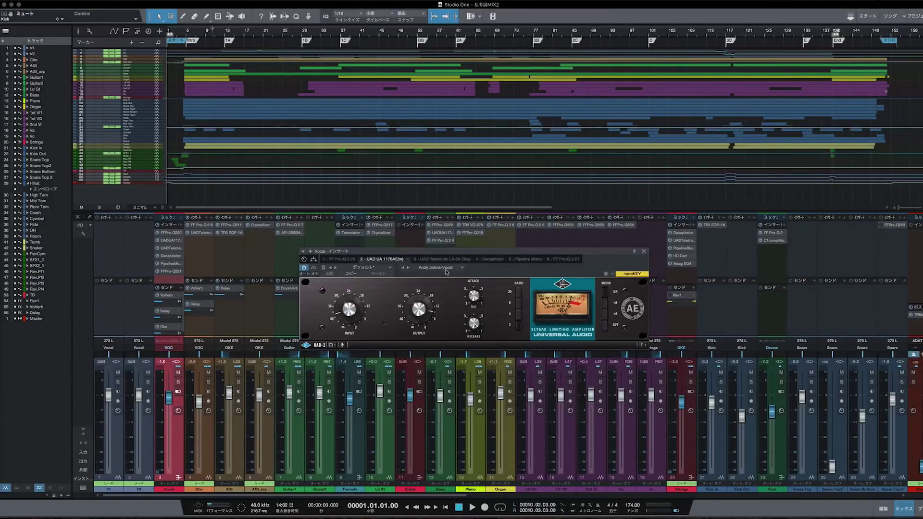
pyautogui.click(438, 259)
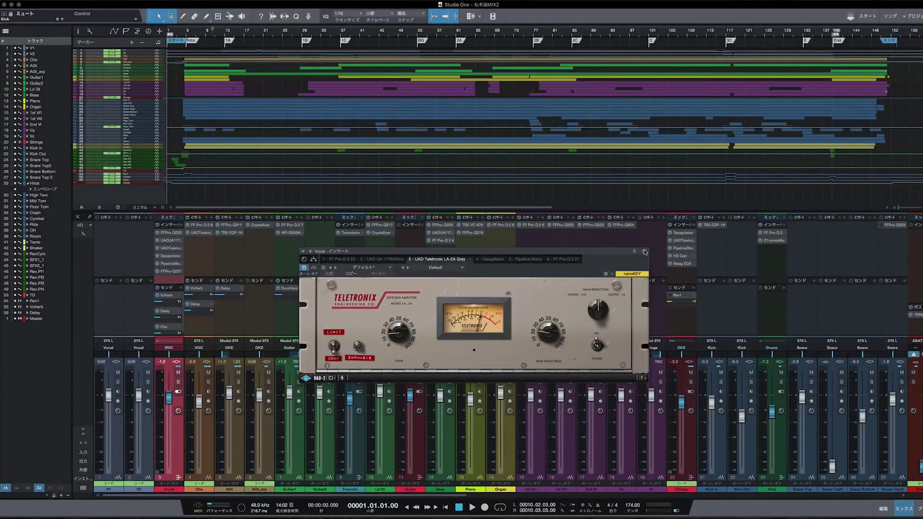
pyautogui.click(645, 252)
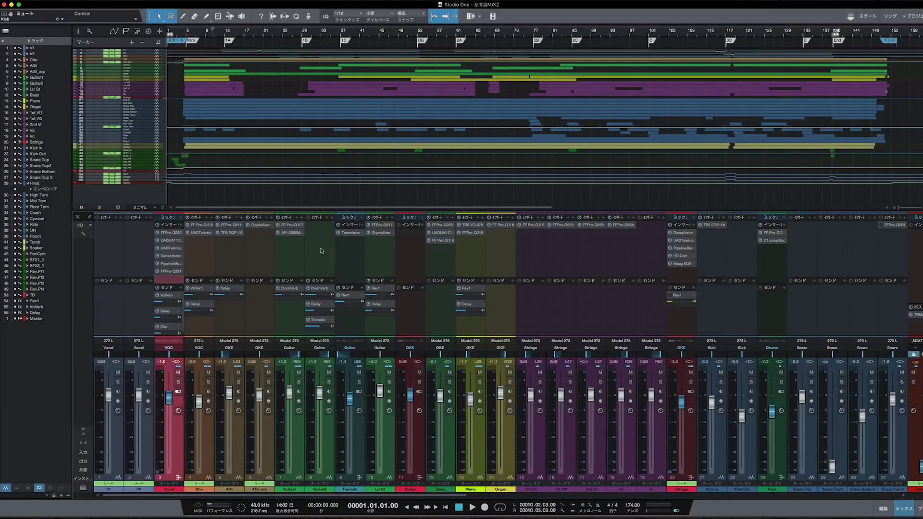
# Play the mix from bar 14, at the 1A marker, while watching the vocal channels, and stop playback.
pyautogui.click(229, 35)
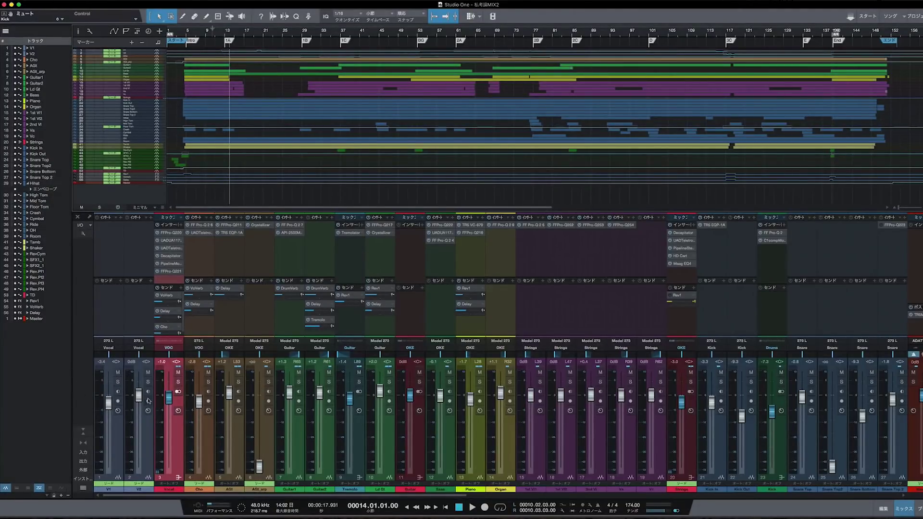
pyautogui.press('space')
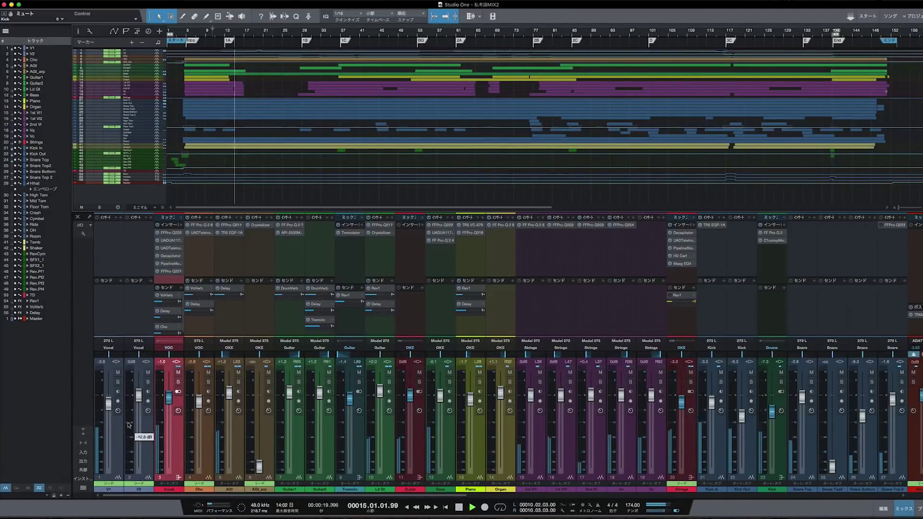
pyautogui.press('space')
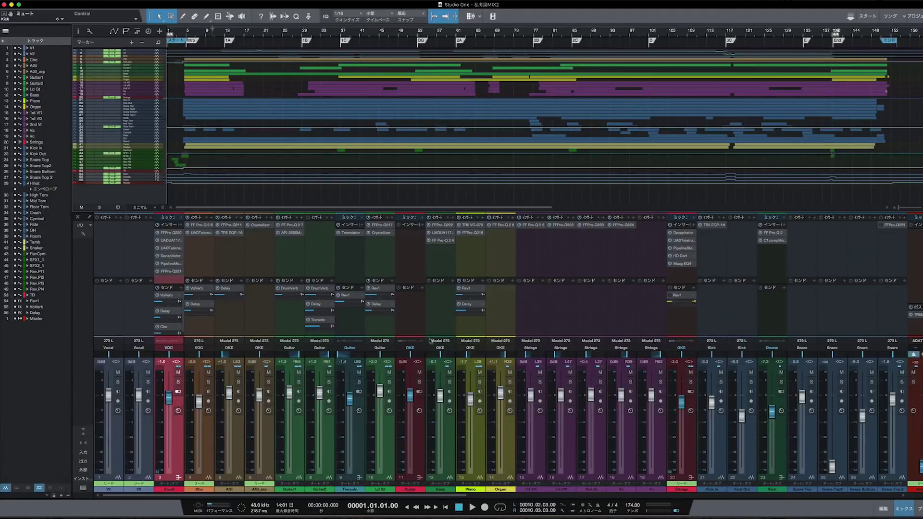
pyautogui.hscroll(1, 457, 330)
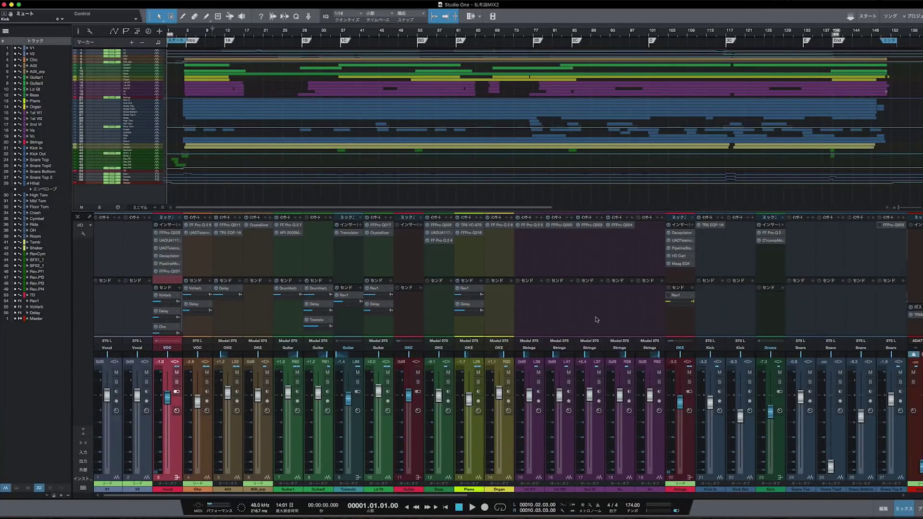
# Play the intro from the song start with the Rev1 channel's automation active and again with it off, stopping after each pass.
pyautogui.hscroll(15, 596, 320)
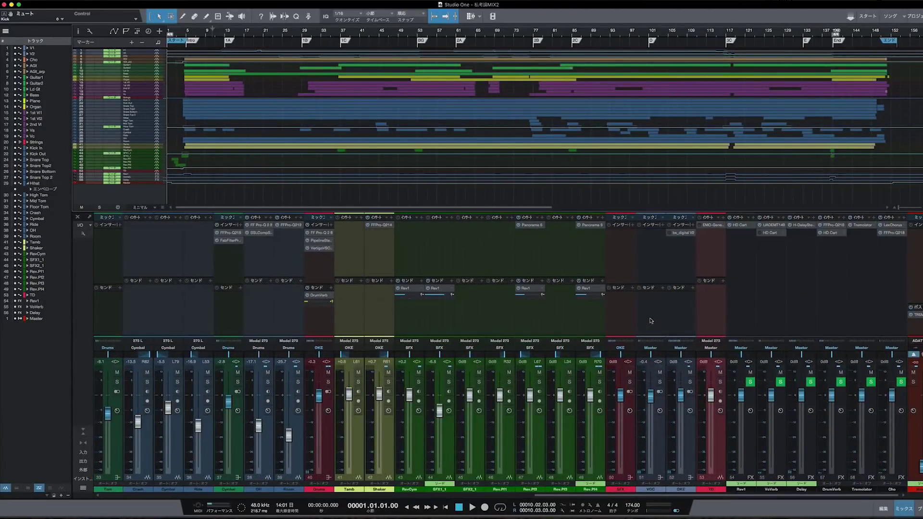
pyautogui.press('space')
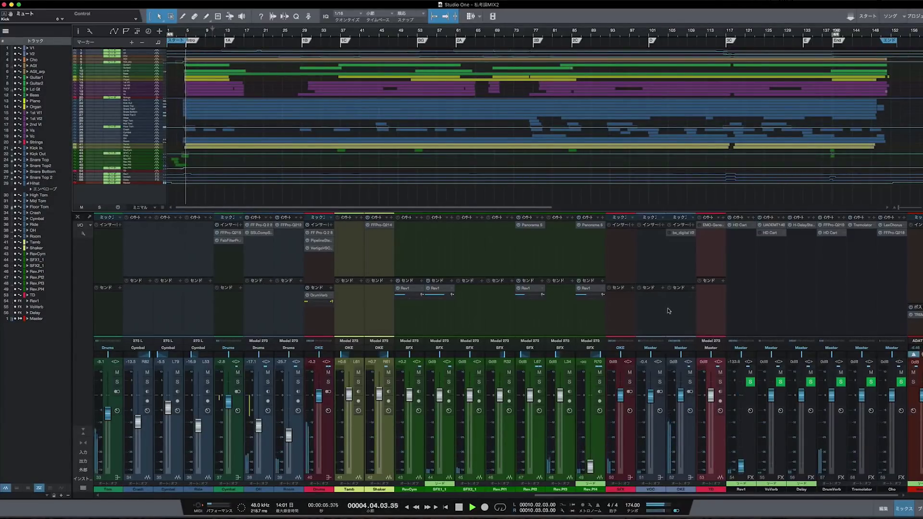
pyautogui.press('space')
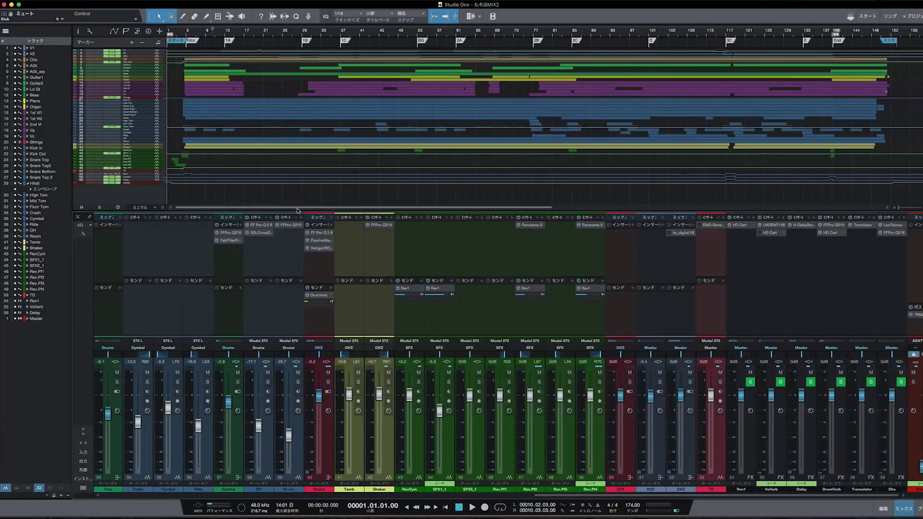
pyautogui.press('space')
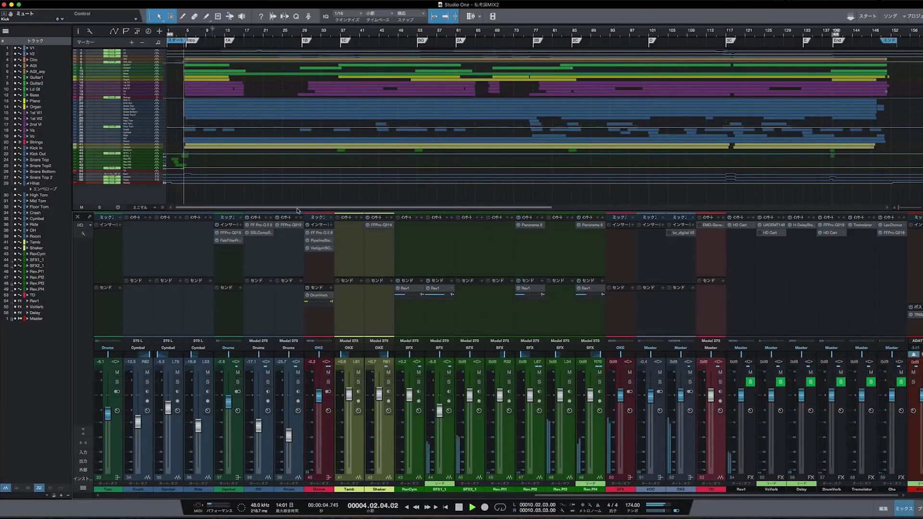
pyautogui.press('space')
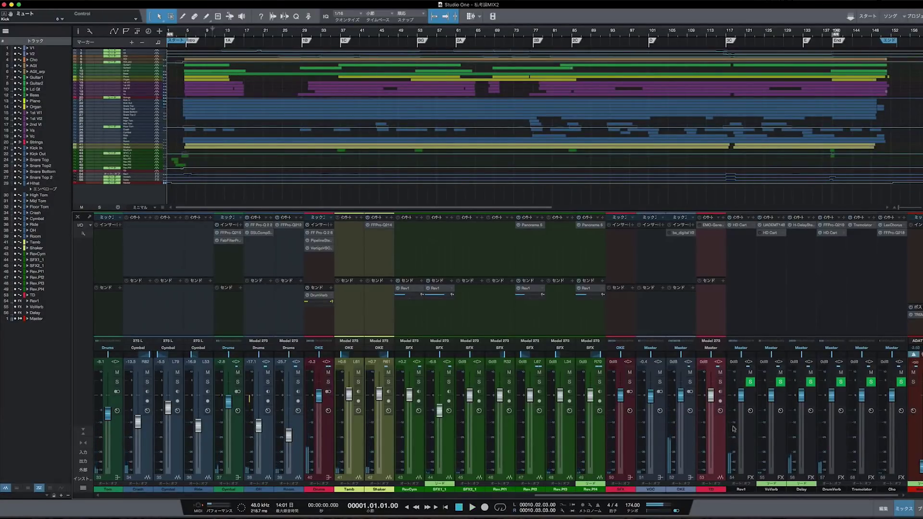
# Set the Rev1 channel's automation mode to Read (リード), play the intro again and stop playback.
pyautogui.click(750, 483)
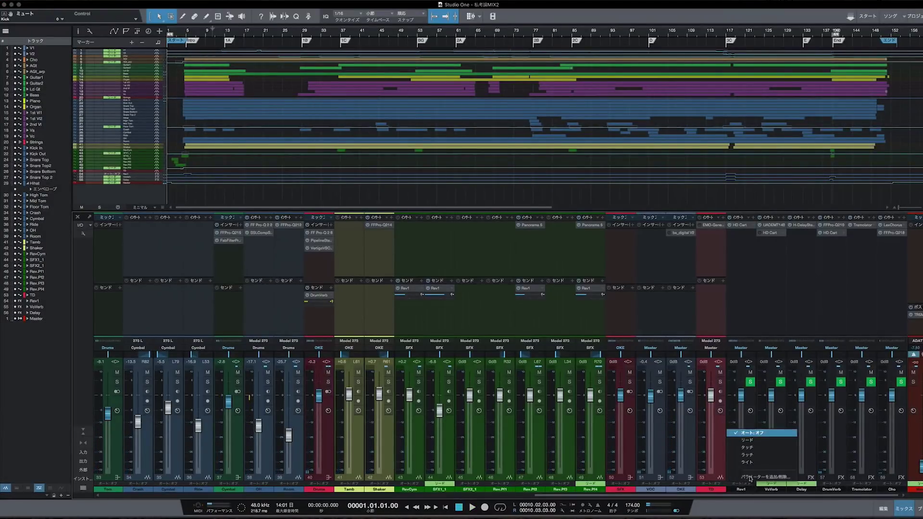
pyautogui.click(755, 443)
pyautogui.press('space')
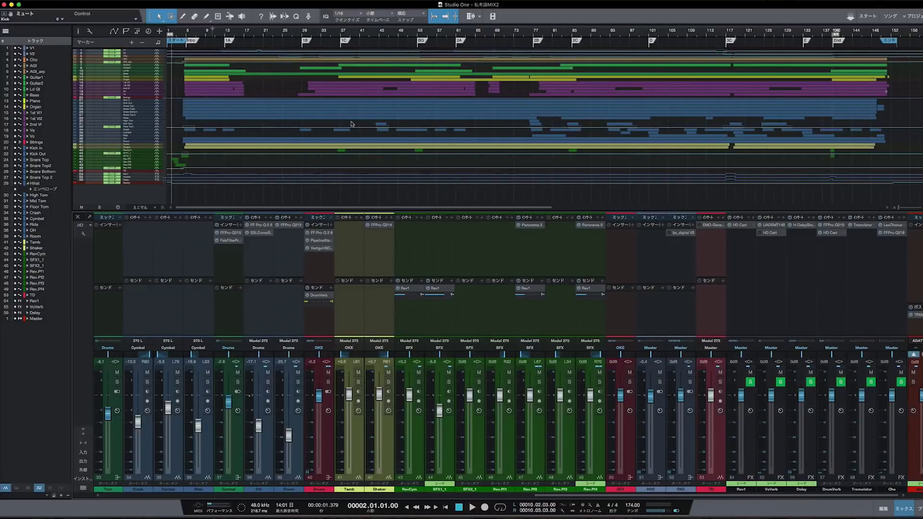
pyautogui.press('space')
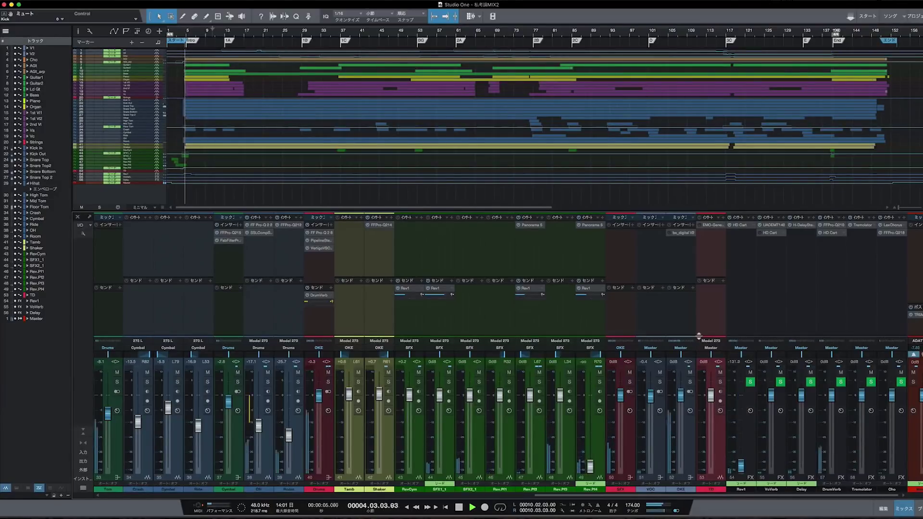
pyautogui.press('space')
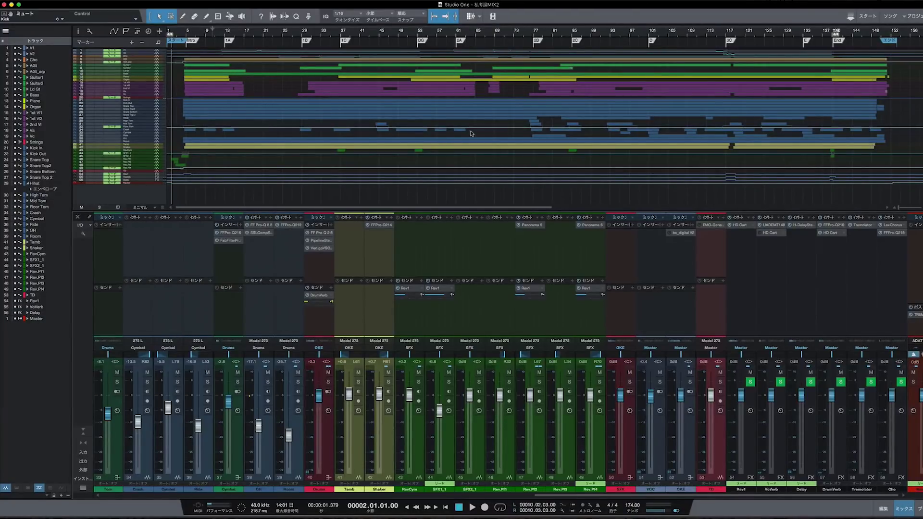
# Solo the Vocal bus, play the song from the 1A marker, stop playback and remove the solo.
pyautogui.click(479, 264)
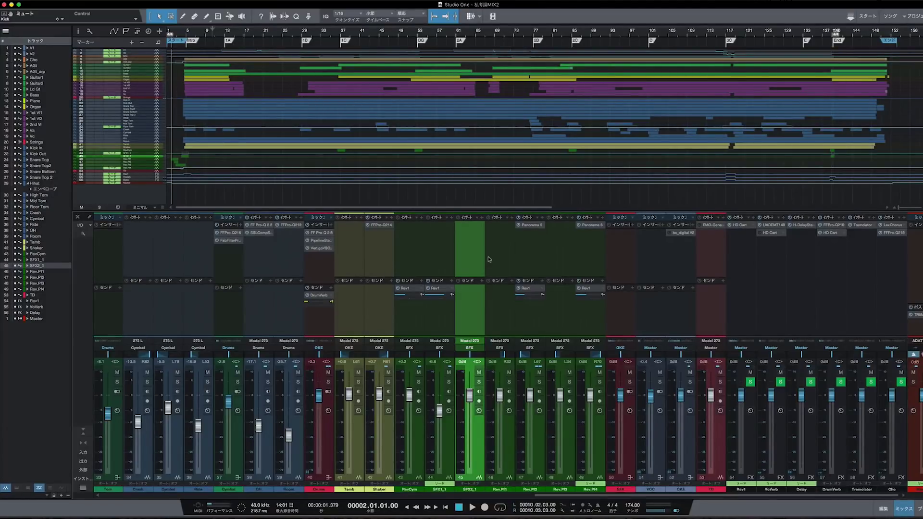
pyautogui.hscroll(-2, 488, 259)
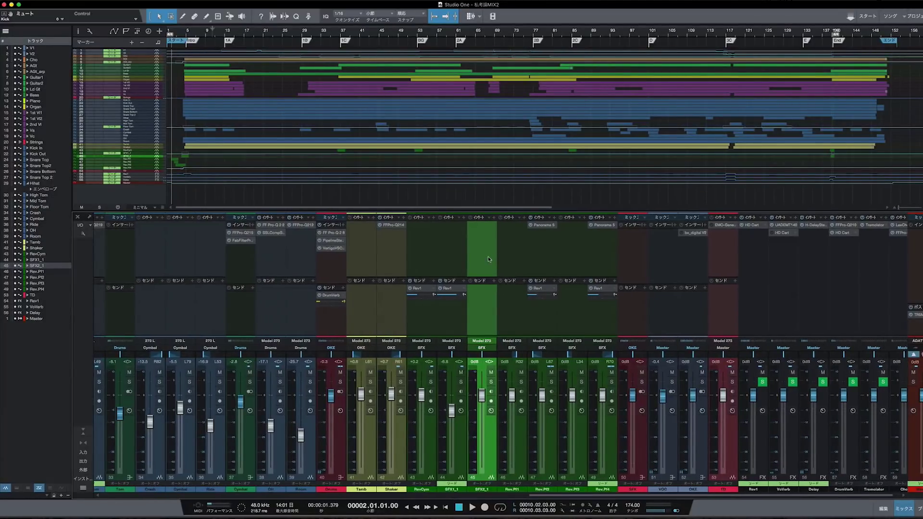
pyautogui.hscroll(-10, 489, 259)
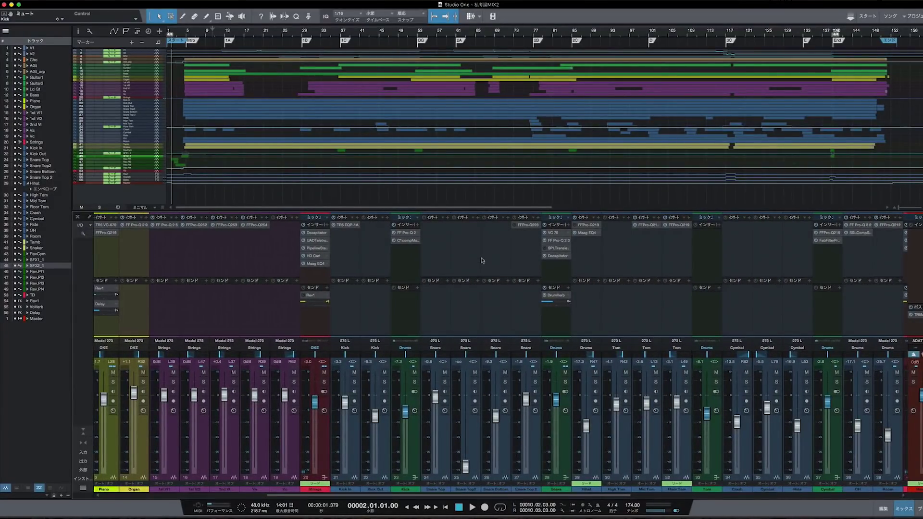
pyautogui.hscroll(-2, 480, 263)
pyautogui.hscroll(-8, 480, 262)
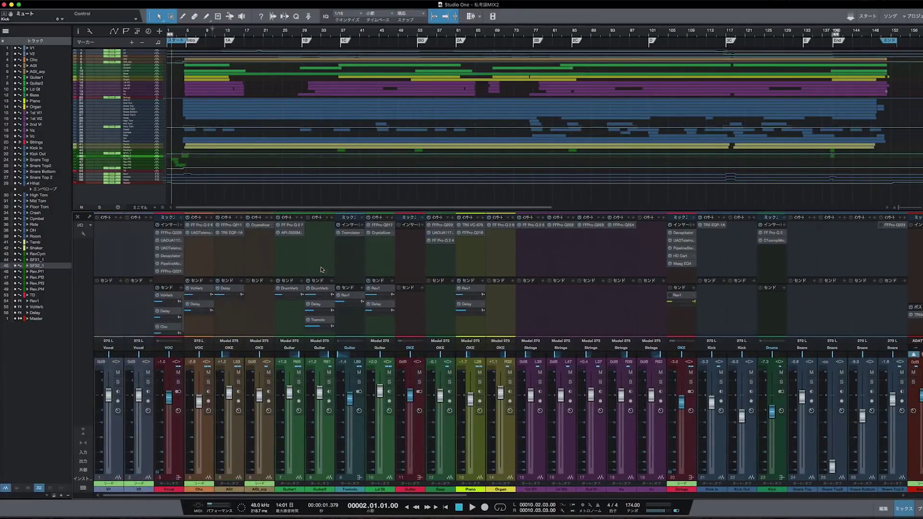
pyautogui.click(178, 382)
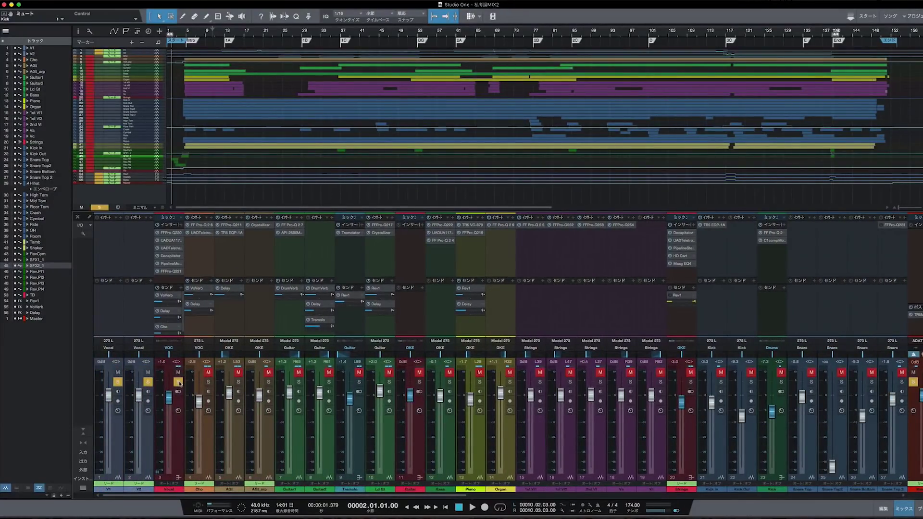
pyautogui.hotkey('shift', 'n')
pyautogui.press('space')
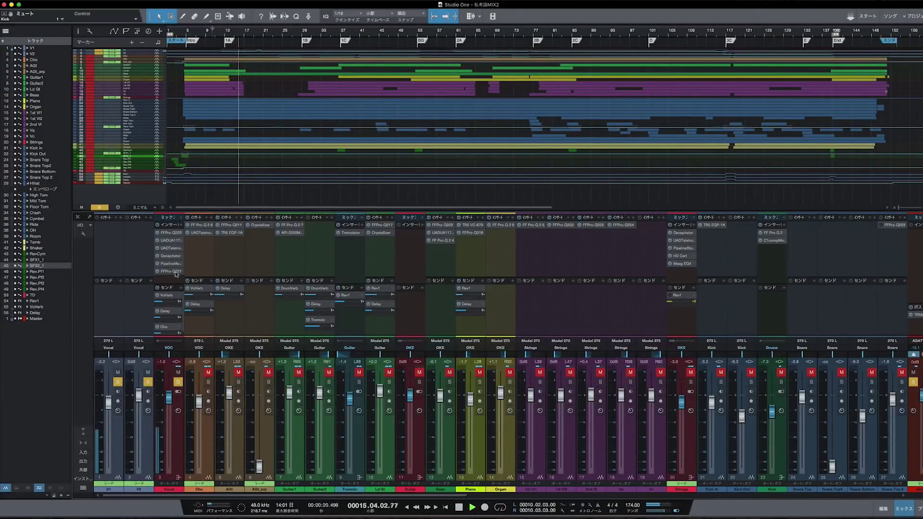
pyautogui.press('space')
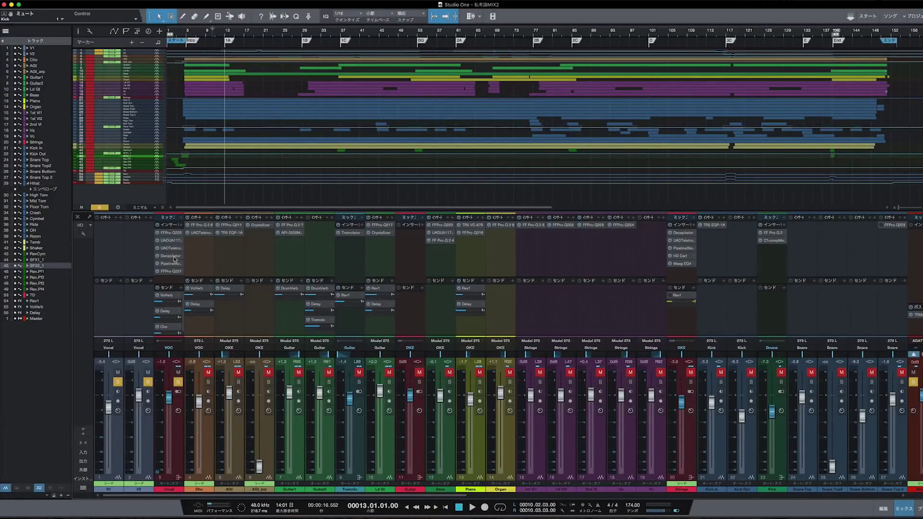
pyautogui.click(178, 381)
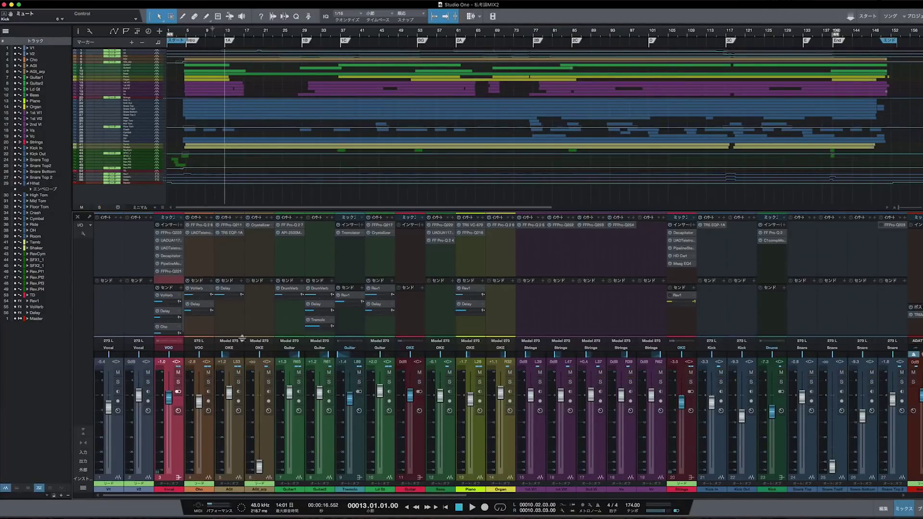
# Solo the Vocal bus and clear the solo, and repeat this once more.
pyautogui.click(178, 381)
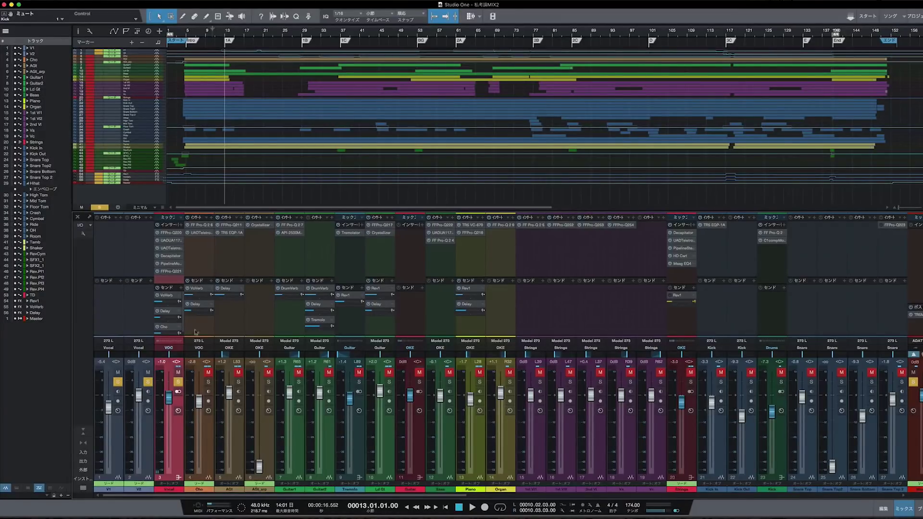
pyautogui.hotkey('shift', 's')
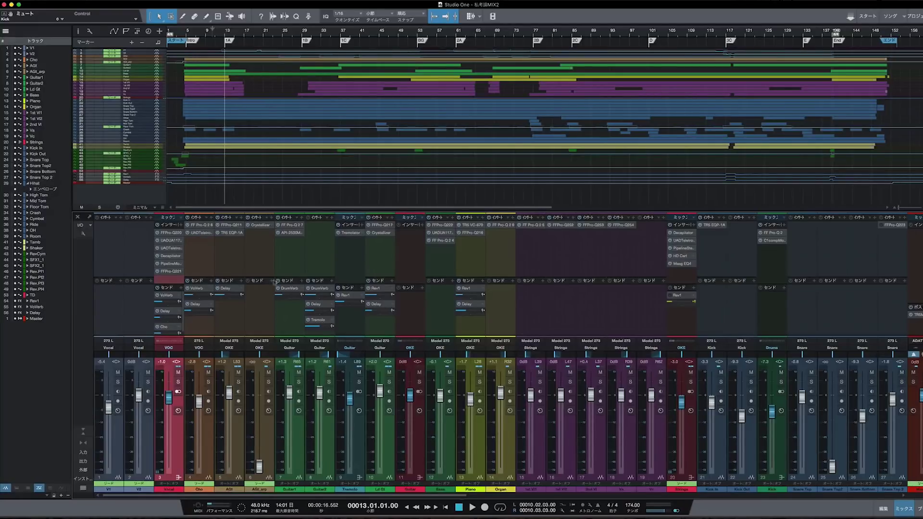
pyautogui.moveTo(159, 304)
pyautogui.click(178, 382)
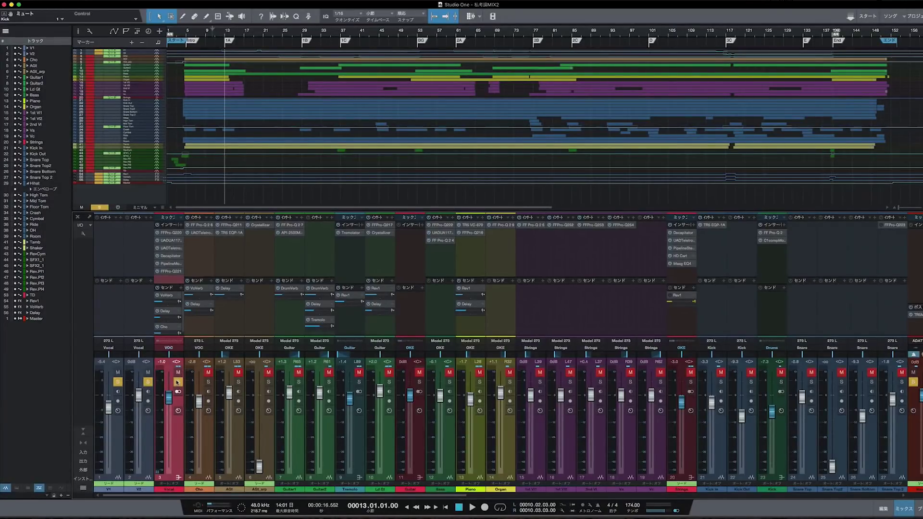
pyautogui.click(177, 382)
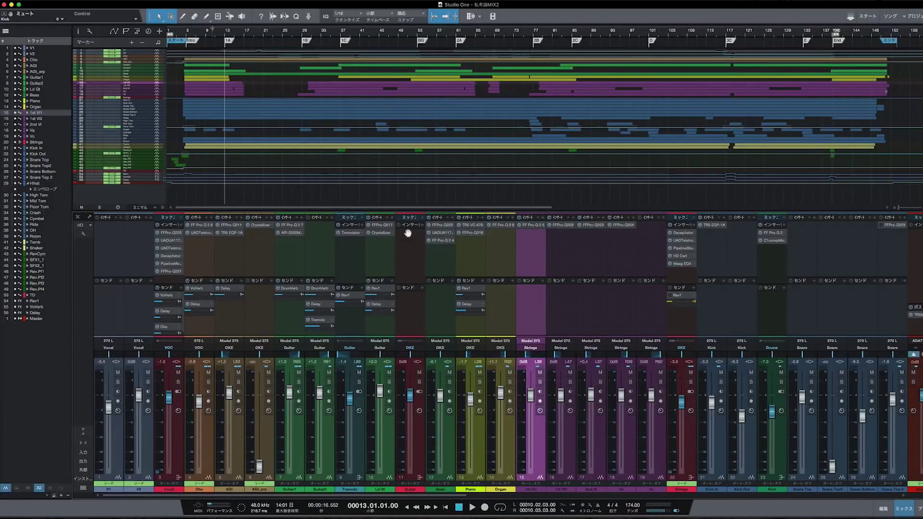
# Play the song from bar 13 and listen to the OKE bus and the VOC bus soloed one after the other.
pyautogui.hscroll(5, 543, 312)
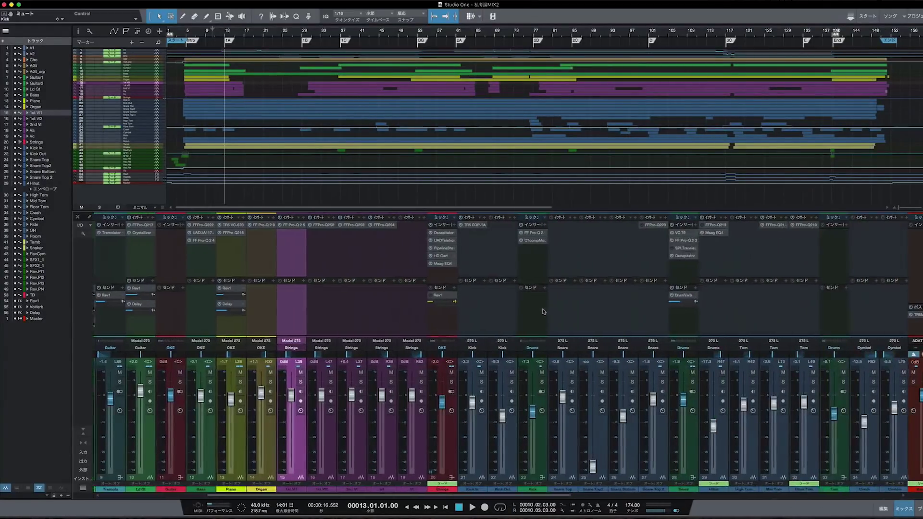
pyautogui.hscroll(9, 543, 311)
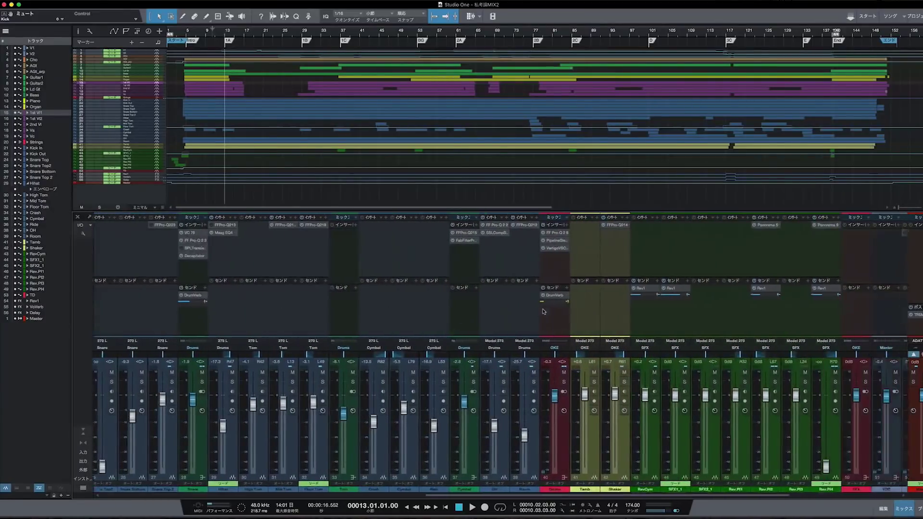
pyautogui.hscroll(2, 628, 315)
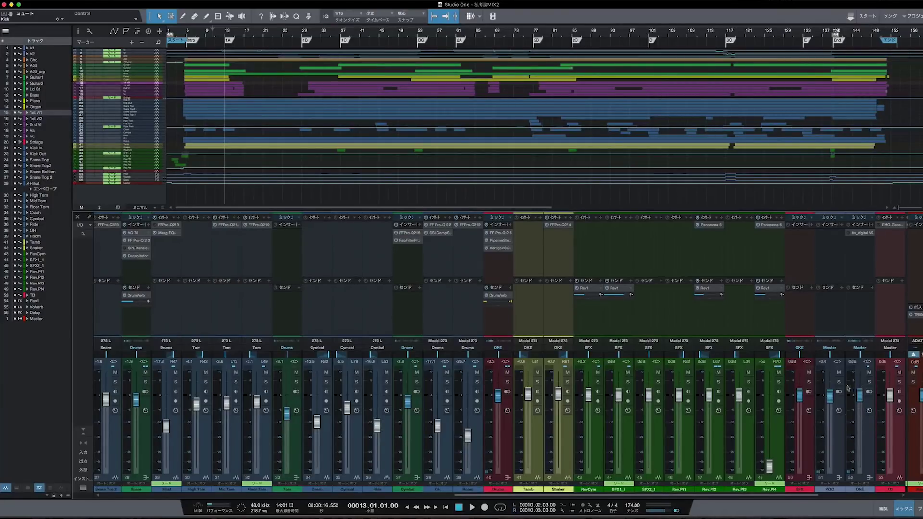
pyautogui.press('space')
pyautogui.click(869, 382)
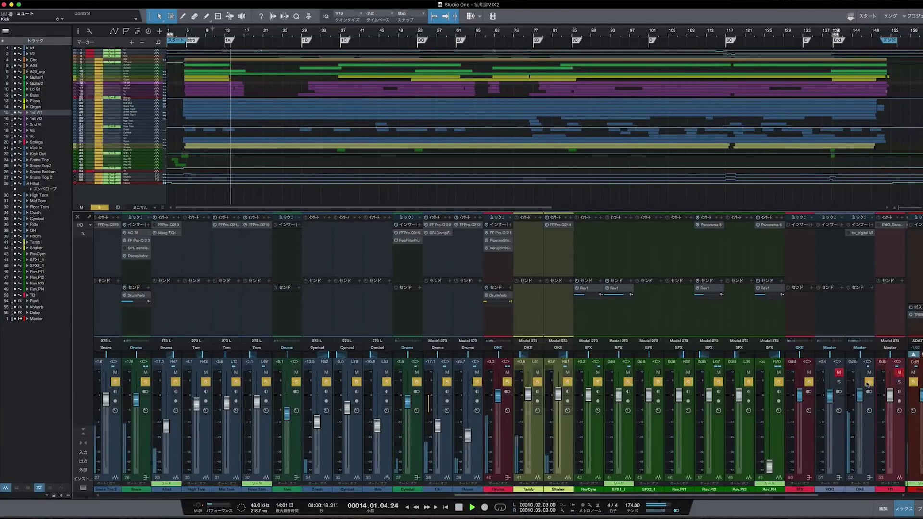
pyautogui.click(868, 382)
pyautogui.click(838, 382)
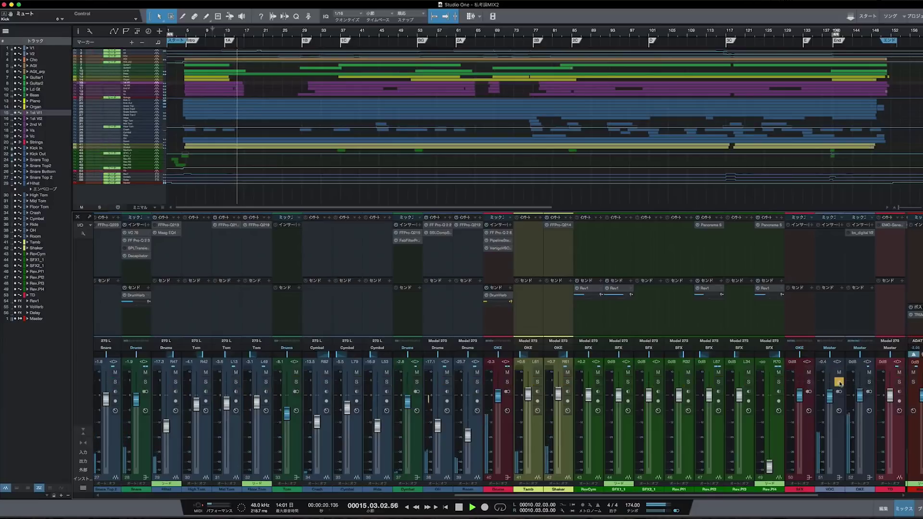
pyautogui.click(839, 382)
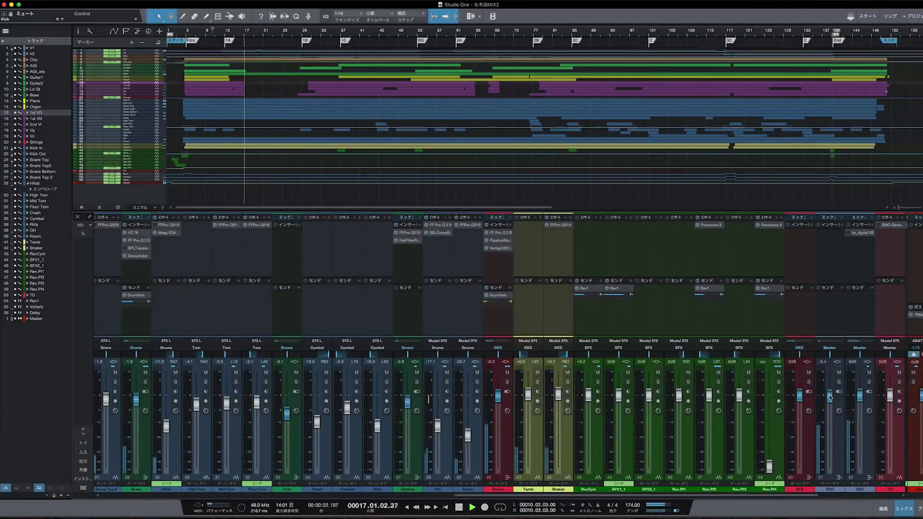
# Raise the VOC bus volume during playback, reset it to 0 dB and stop playback.
pyautogui.moveTo(829, 398); pyautogui.dragTo(835, 381)
pyautogui.keyDown('alt'); pyautogui.click(830, 378); pyautogui.keyUp('alt')
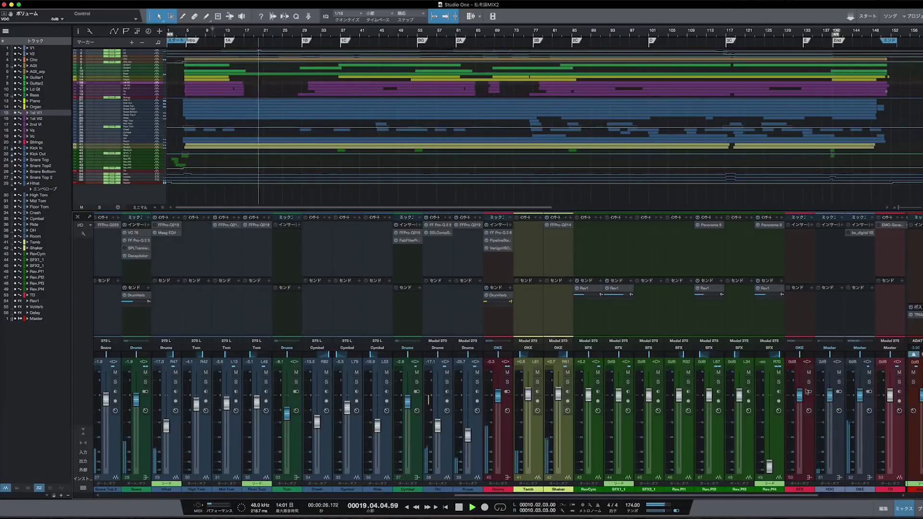
pyautogui.press('space')
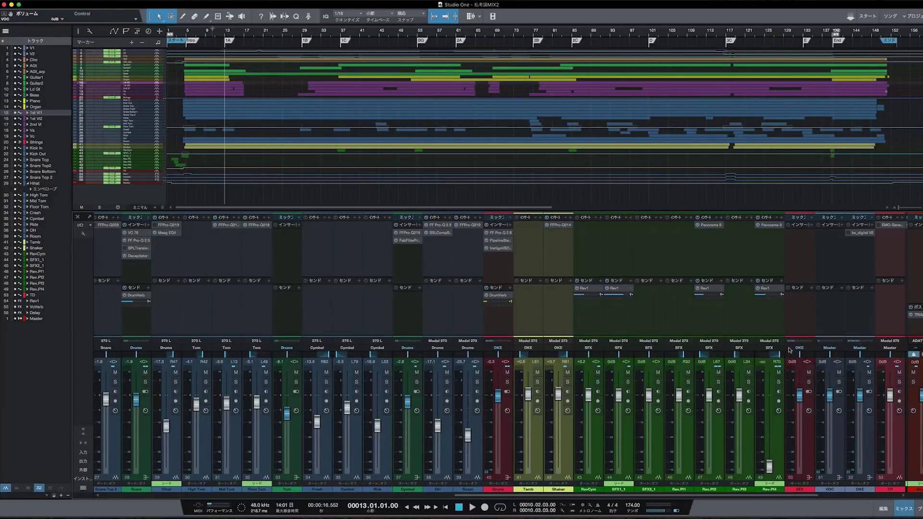
# Play from bar 13 while lowering the Master volume, bring it back to 0 dB and stop playback.
pyautogui.press('space')
pyautogui.moveTo(918, 395); pyautogui.dragTo(920, 429)
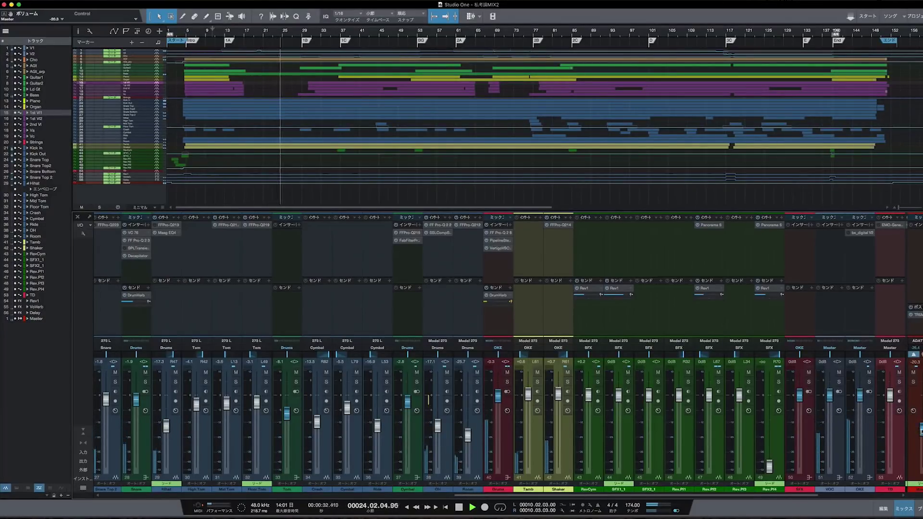
pyautogui.moveTo(921, 431); pyautogui.dragTo(922, 393)
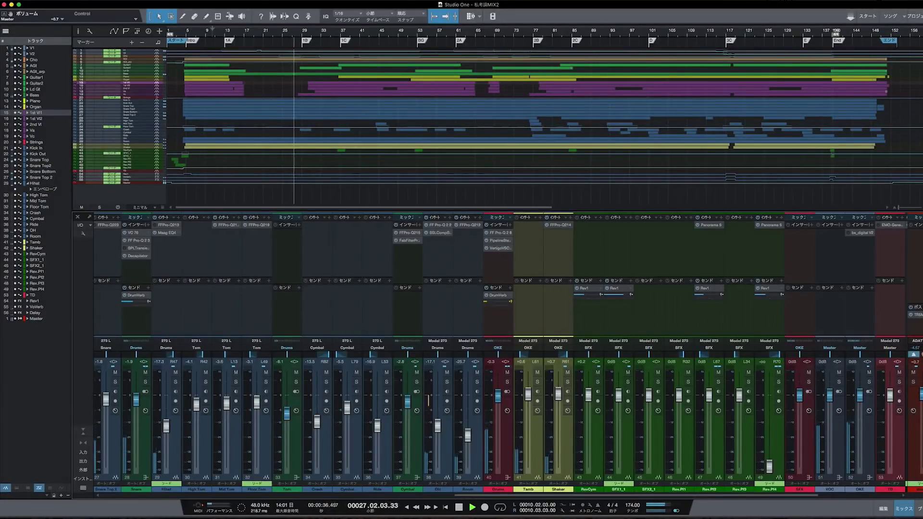
pyautogui.press('space')
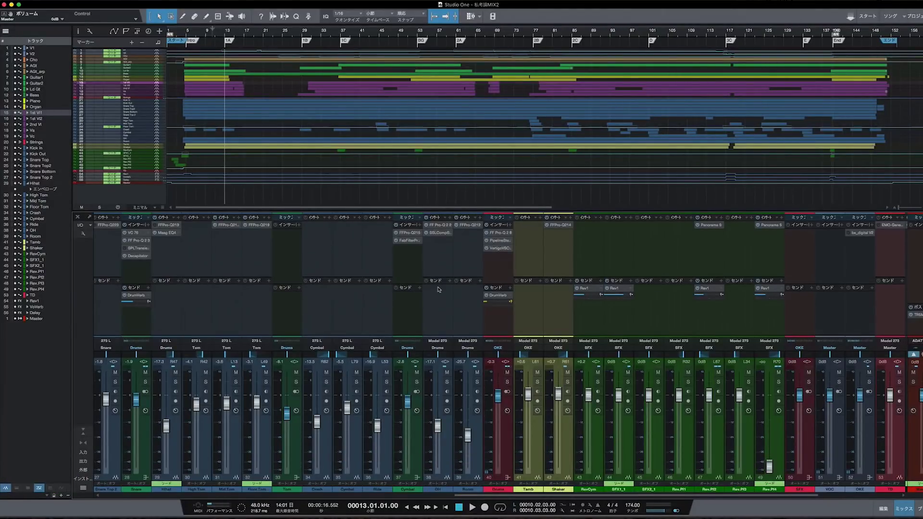
# Search the plug-ins for "paz" and insert PAZ- Frequency Stereo on the Master channel.
pyautogui.hscroll(-2, 438, 289)
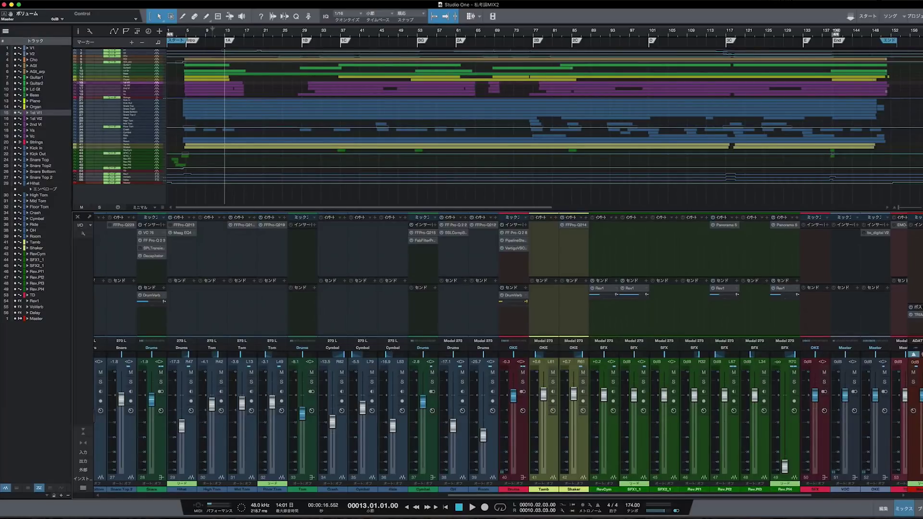
pyautogui.click(921, 225)
pyautogui.write('pip')
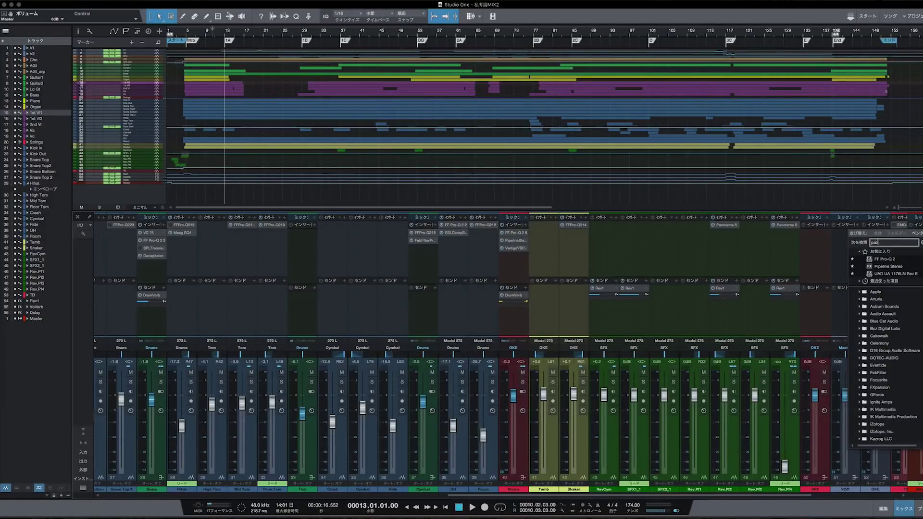
pyautogui.press('Return')
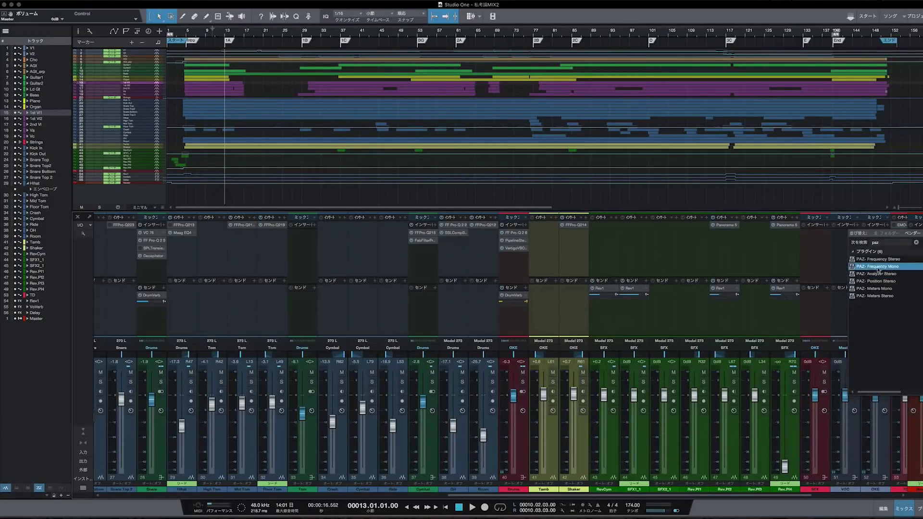
pyautogui.doubleClick(878, 259)
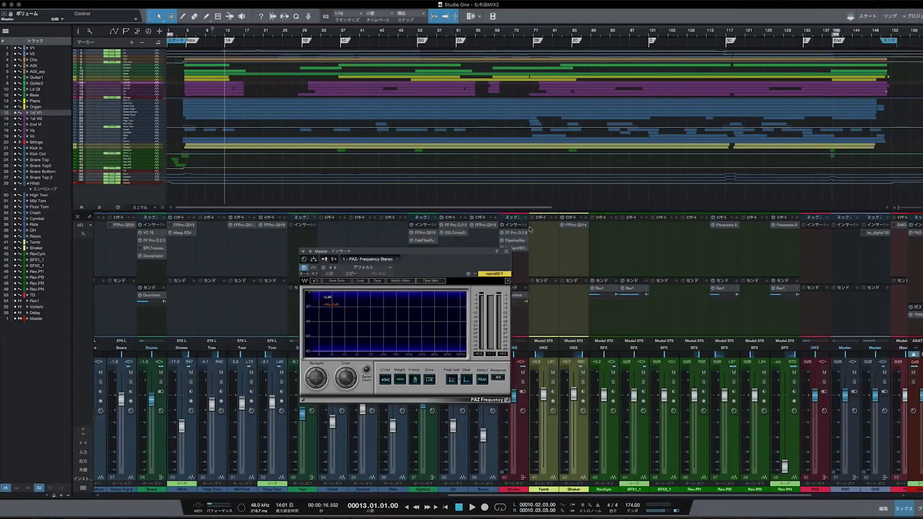
# Play the song from bar 13 to examine the master's frequency spectrum, stop playback and close the analyzer.
pyautogui.press('space')
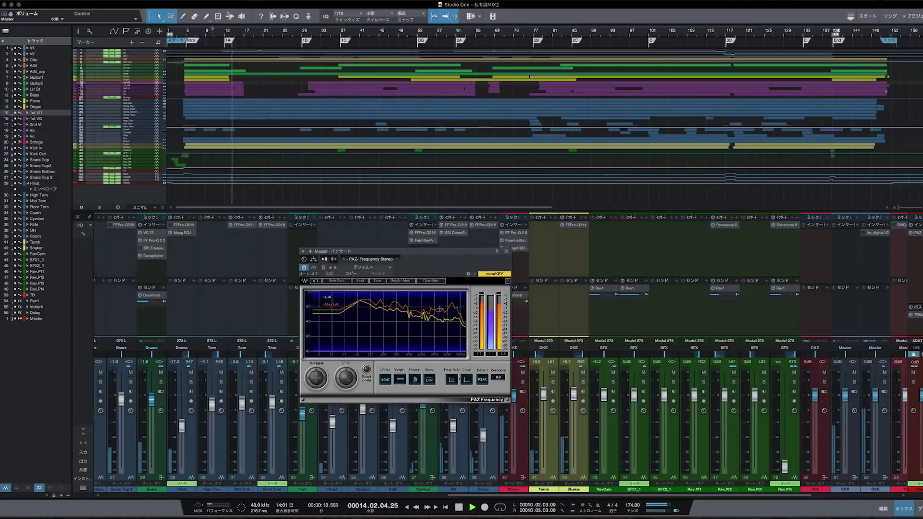
pyautogui.press('space')
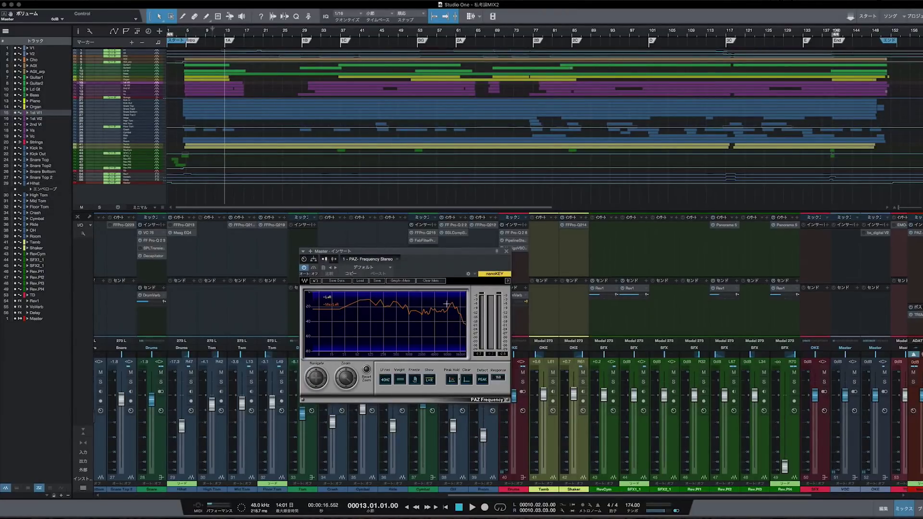
pyautogui.click(507, 251)
# Open the FabFilter Pro-Q 2 on the Drums bus and solo that bus.
pyautogui.click(516, 233)
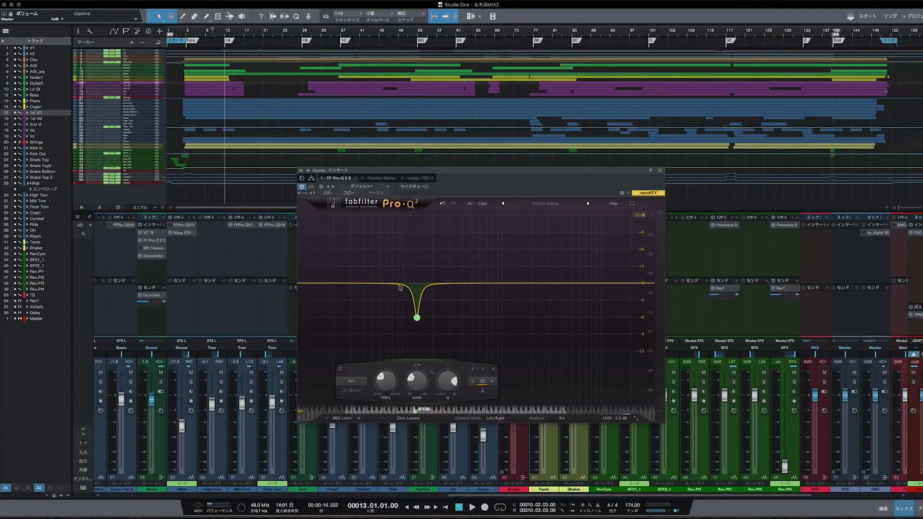
pyautogui.press('space')
pyautogui.press('space')
pyautogui.moveTo(564, 173); pyautogui.dragTo(447, 174)
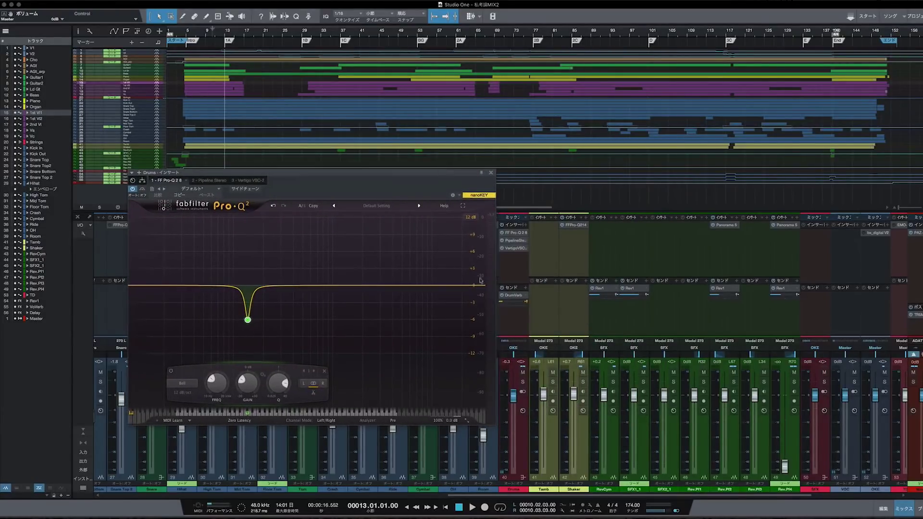
pyautogui.click(522, 382)
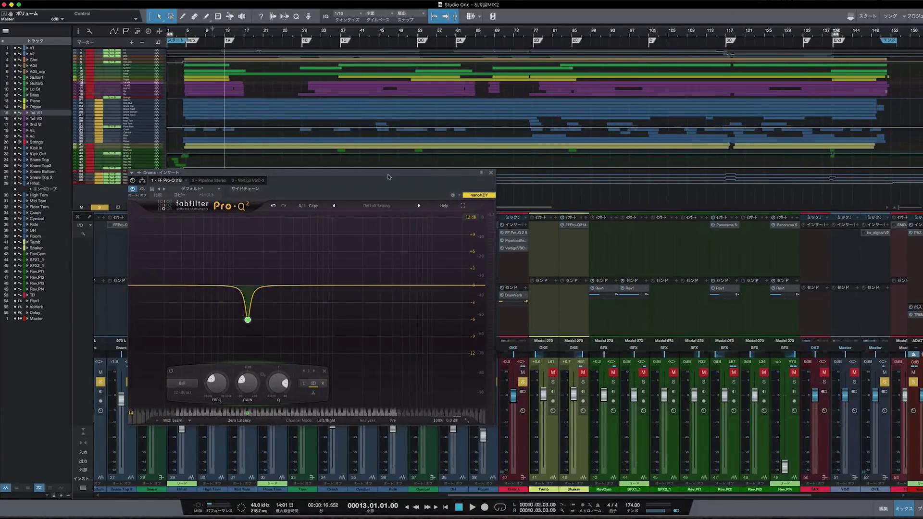
# Play the soloed drums from bar 13 with the Pro-Q 2 bypassed, and switch the EQ on during playback.
pyautogui.moveTo(390, 174); pyautogui.dragTo(583, 191)
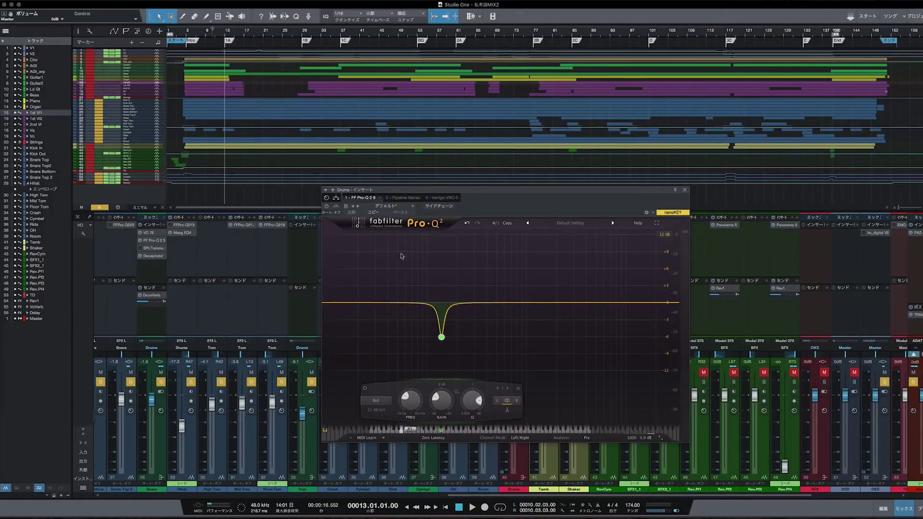
pyautogui.press('space')
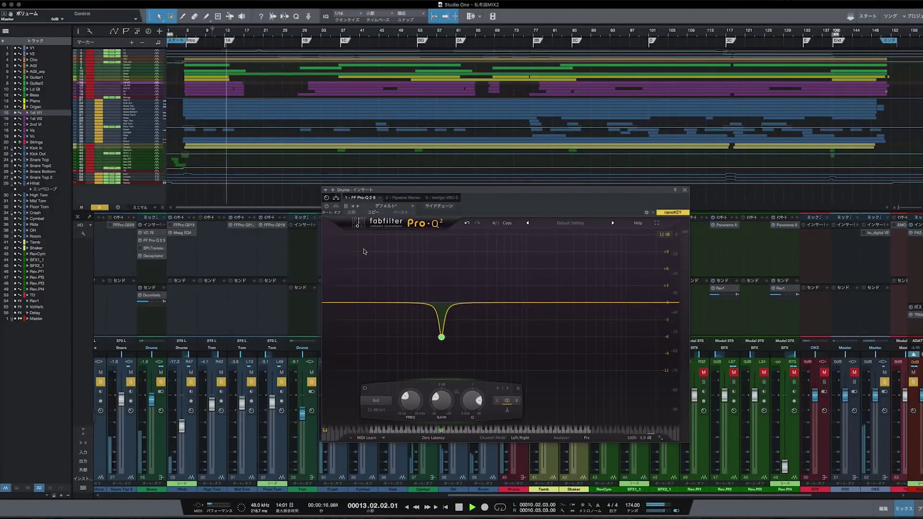
pyautogui.click(326, 207)
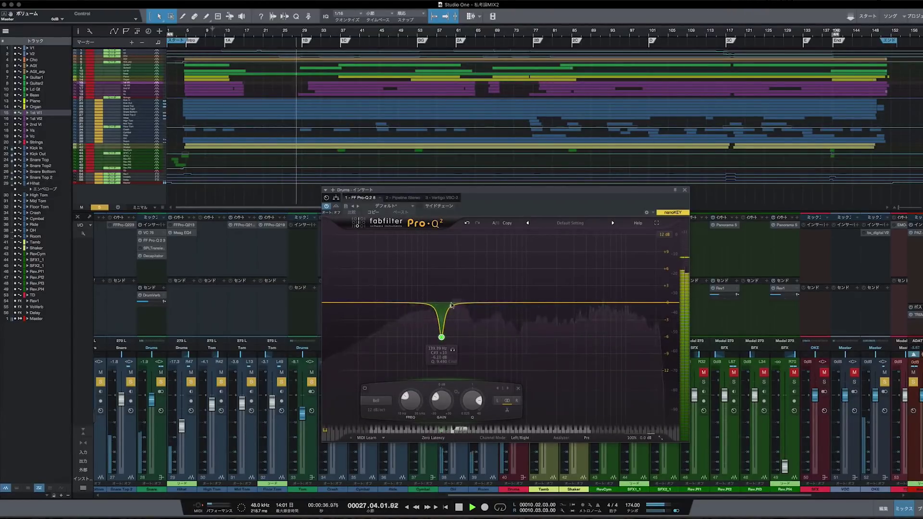
# Narrow the drum EQ's notch to a Q of about 20.6 and move it to about 145 Hz at -6.2 dB.
pyautogui.scroll(3, 441, 336)
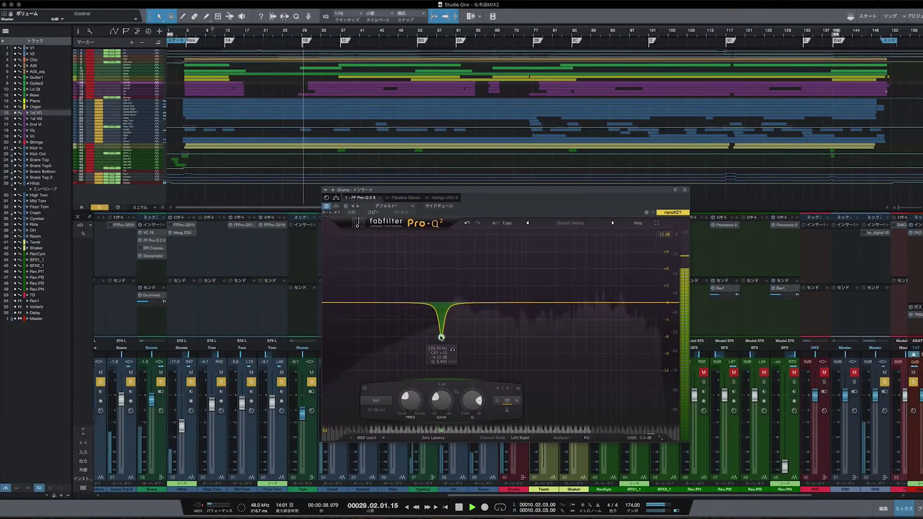
pyautogui.scroll(3, 441, 336)
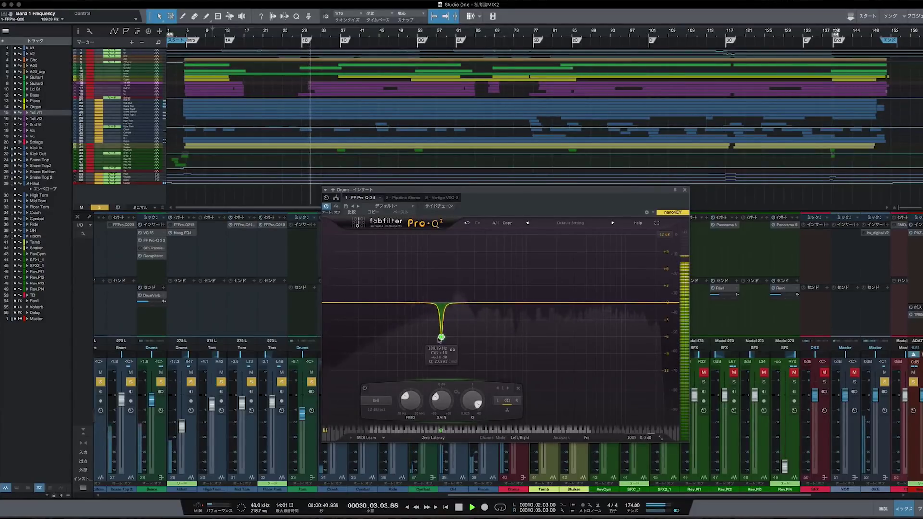
pyautogui.moveTo(441, 338)
pyautogui.mouseDown()
pyautogui.moveTo(434, 338)
pyautogui.moveTo(440, 340)
pyautogui.mouseUp()
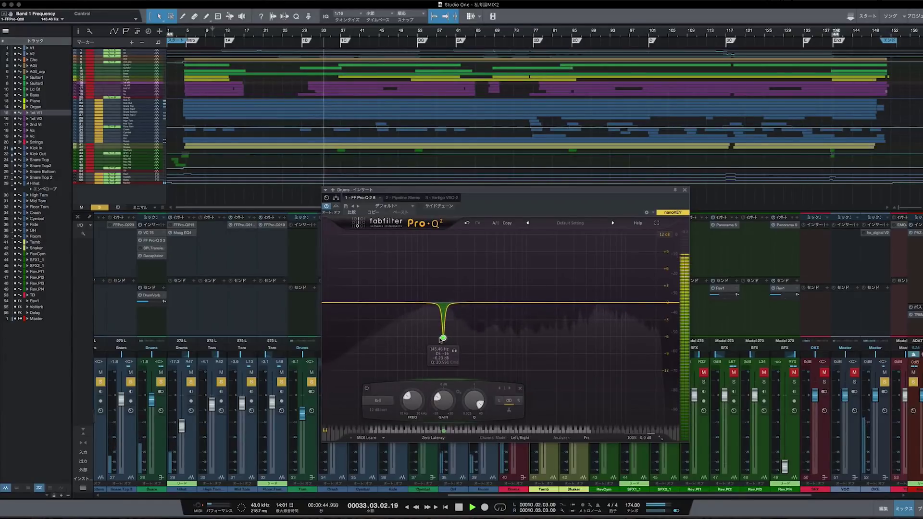
# Stop playback, close the Drums bus EQ and clear the solo.
pyautogui.press('space')
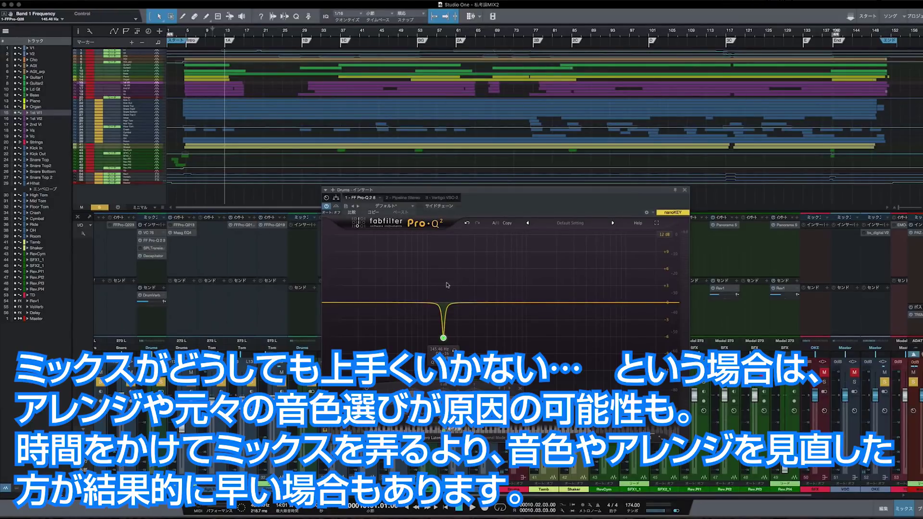
pyautogui.click(684, 190)
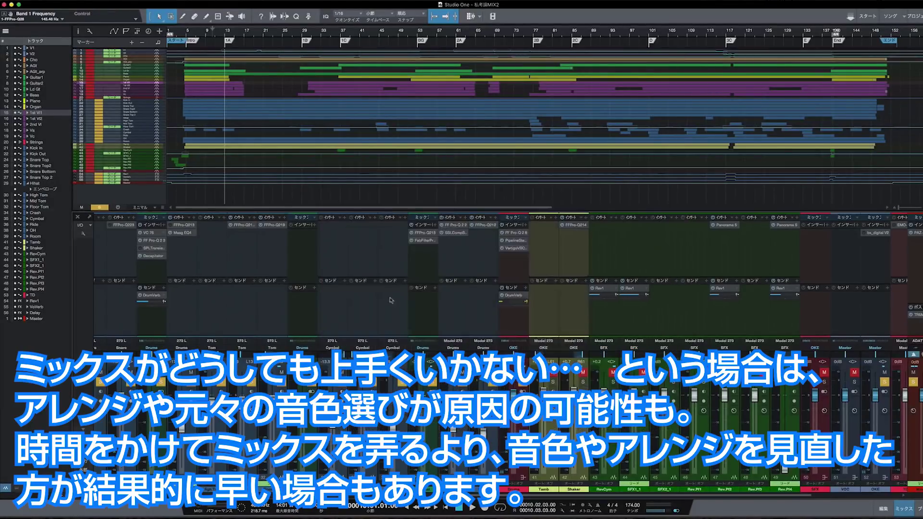
pyautogui.hotkey('shift', 's')
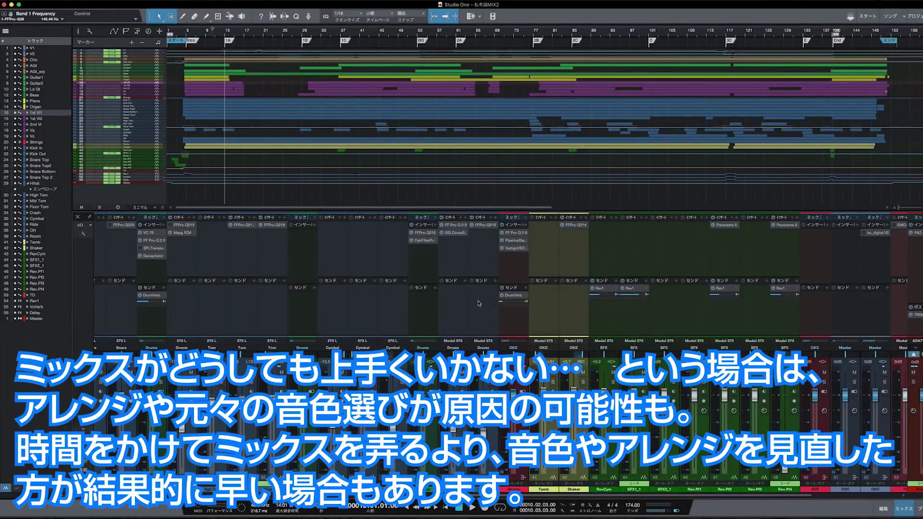